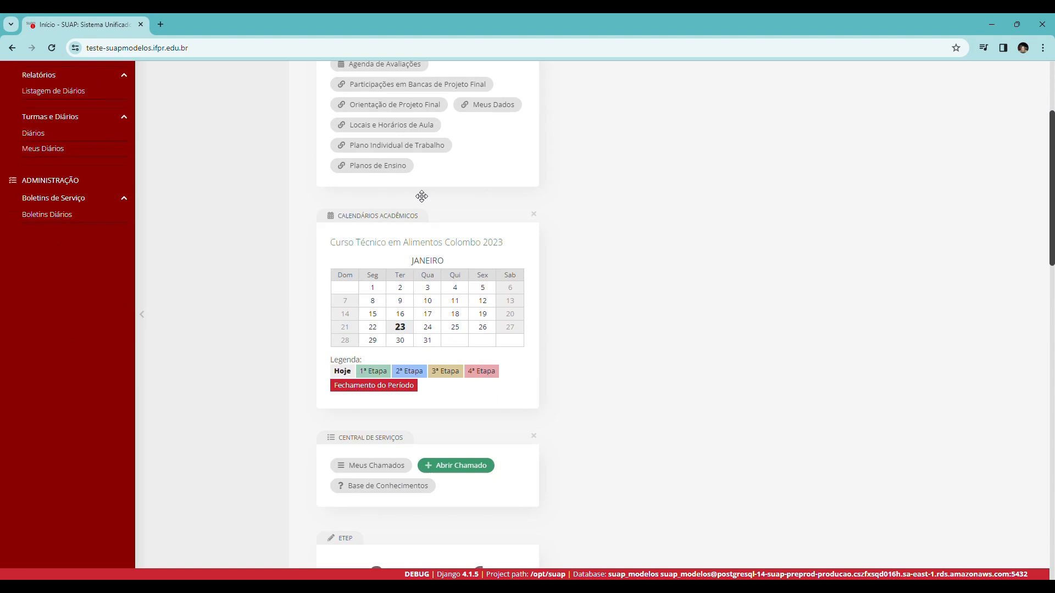
# Open Meus Diários from the Professores section and look through the listed class diaries.
pyautogui.scroll(5, 413, 292)
pyautogui.scroll(1, 413, 292)
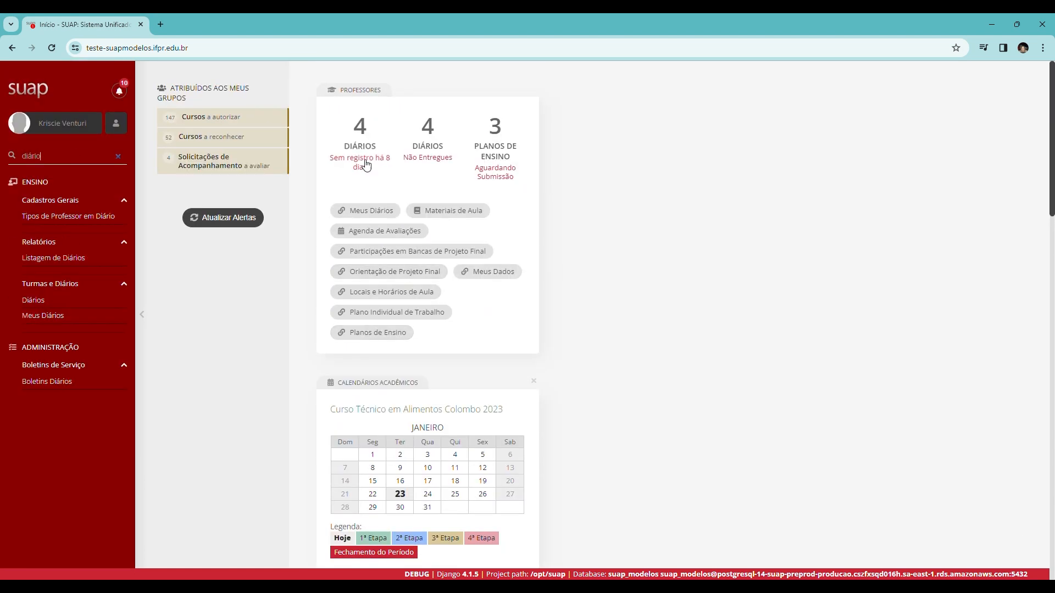
pyautogui.click(379, 213)
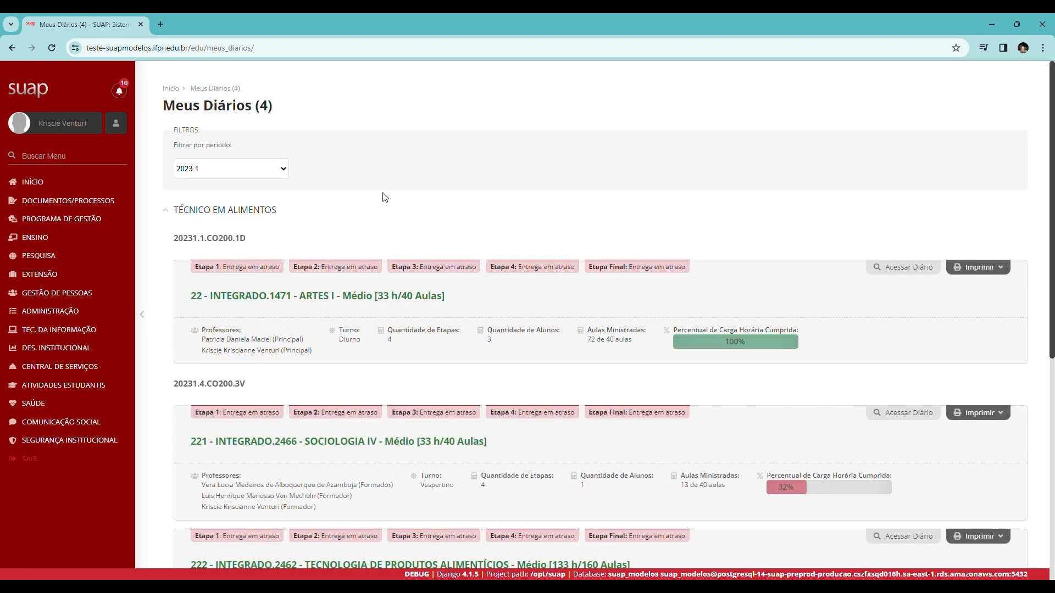
pyautogui.scroll(-1, 384, 198)
pyautogui.scroll(-4, 385, 198)
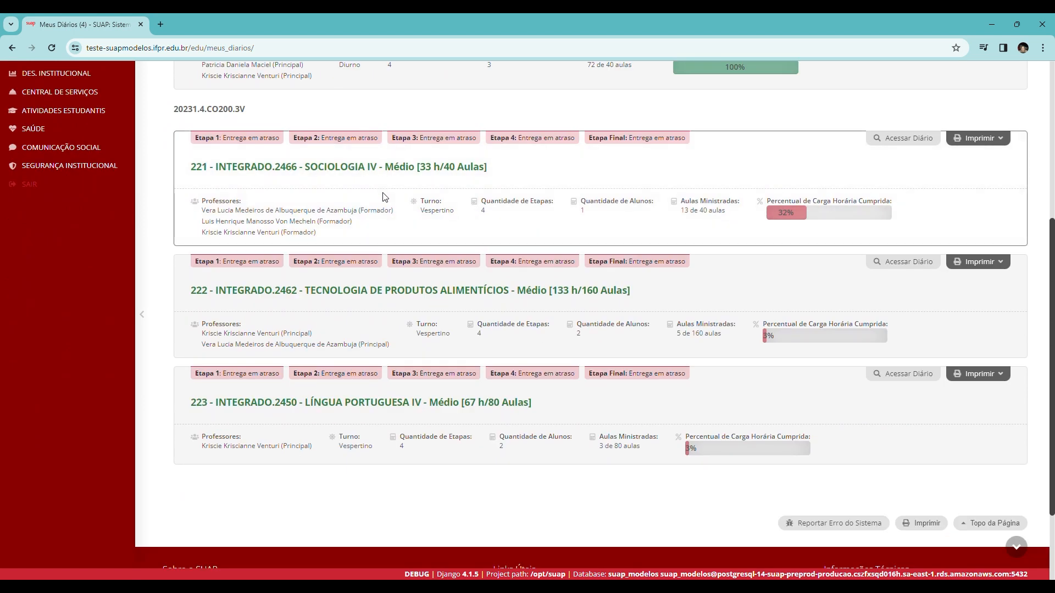
pyautogui.scroll(-2, 384, 198)
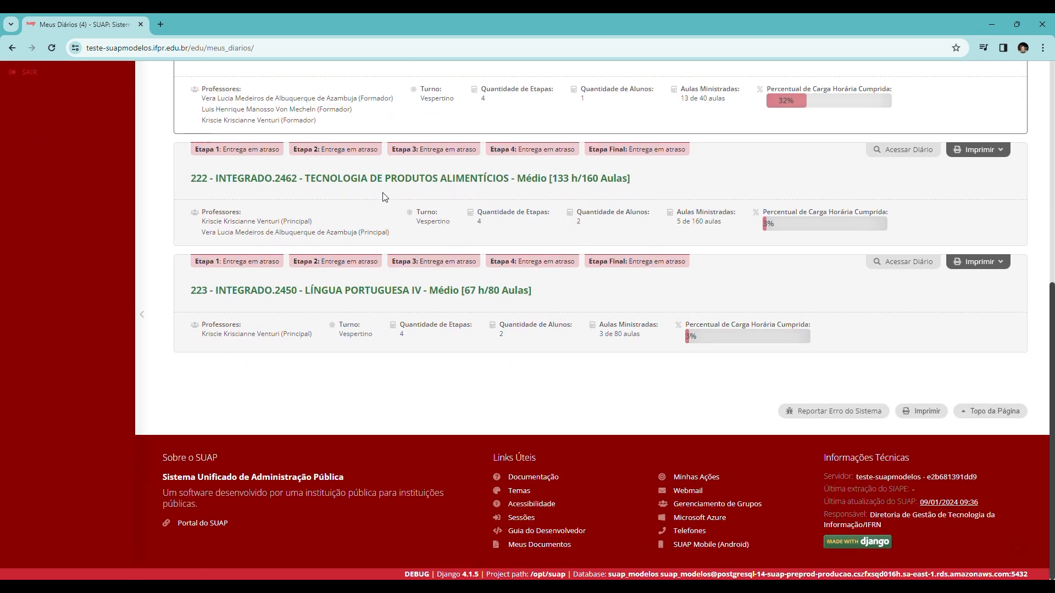
pyautogui.scroll(7, 385, 197)
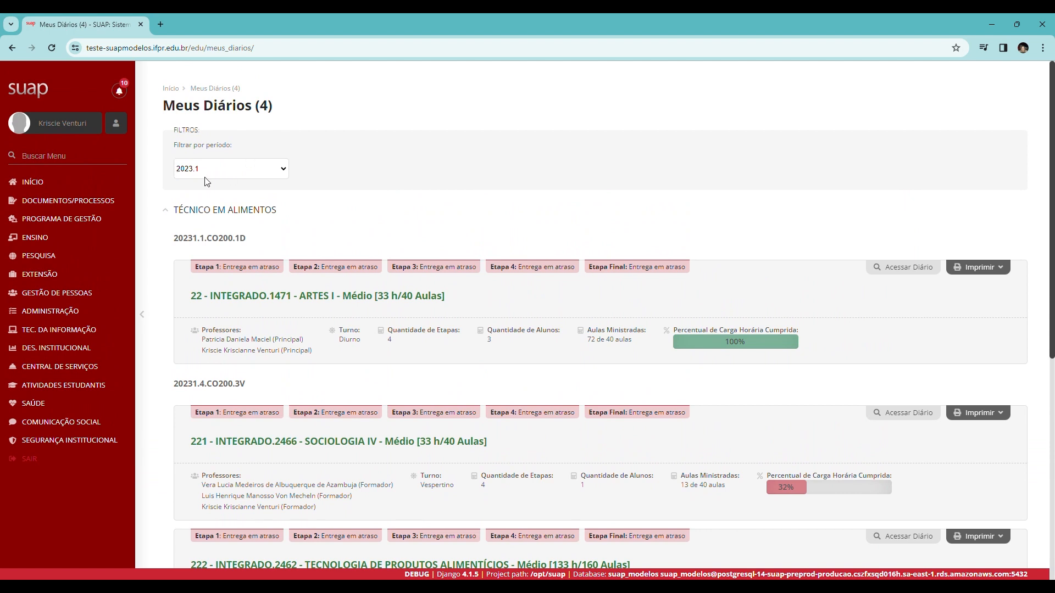
# Filter the diaries by period 2024.1 and switch the filter to 2023.2.
pyautogui.click(286, 171)
pyautogui.click(231, 206)
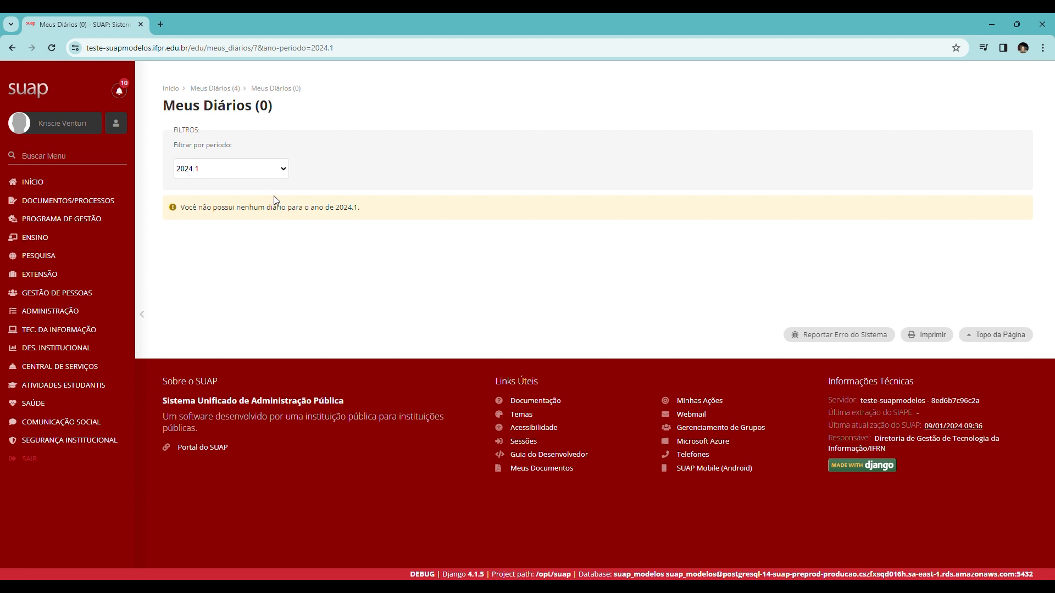
pyautogui.click(284, 174)
pyautogui.click(258, 194)
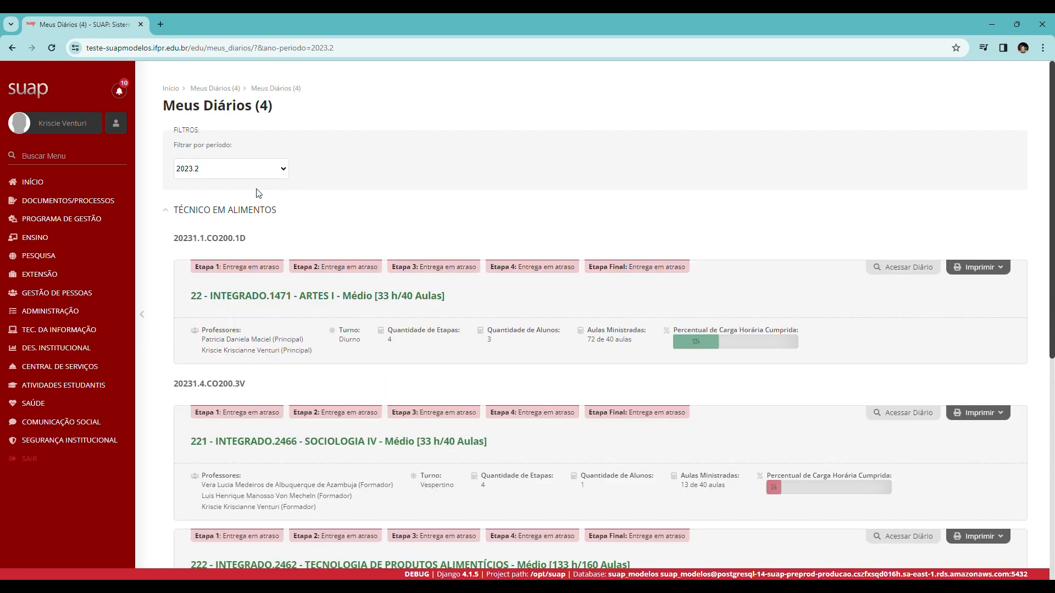
# Look through the diaries of period 2023.2, checking their stage delivery status, teachers and completed workload.
pyautogui.scroll(-6, 354, 189)
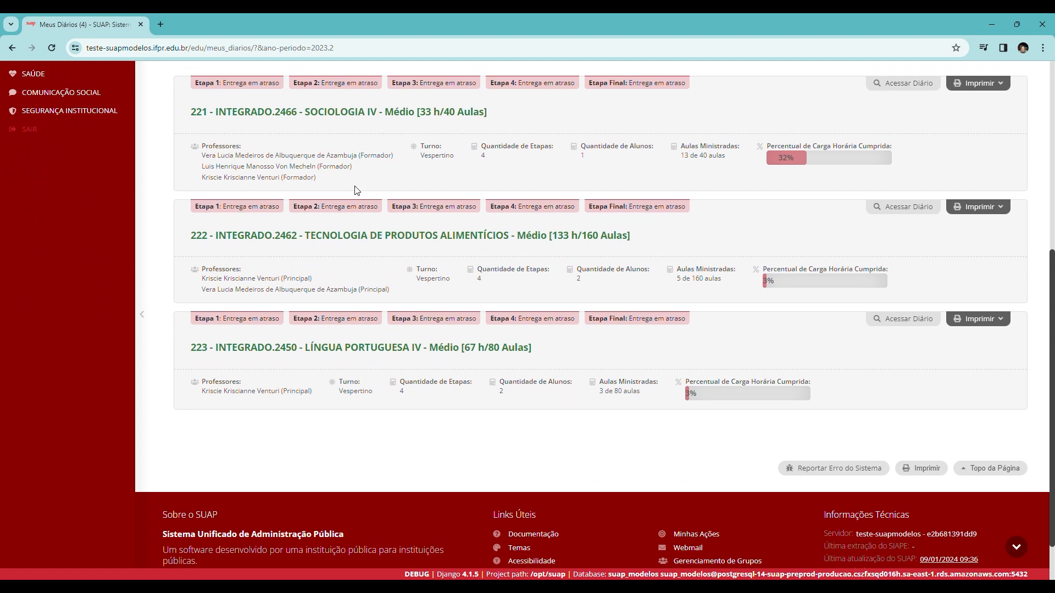
pyautogui.scroll(4, 354, 189)
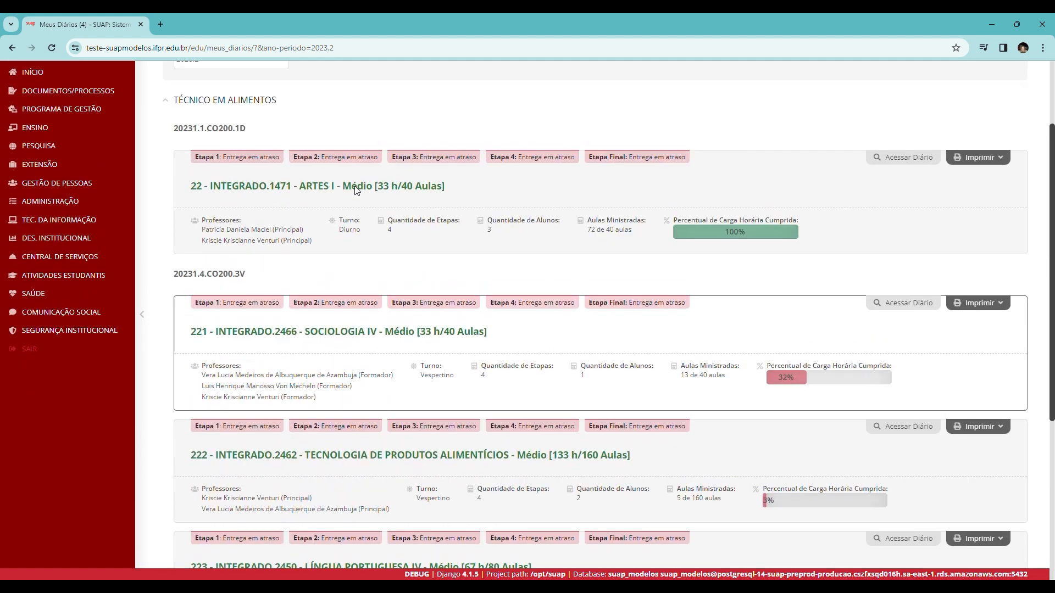
pyautogui.scroll(2, 355, 189)
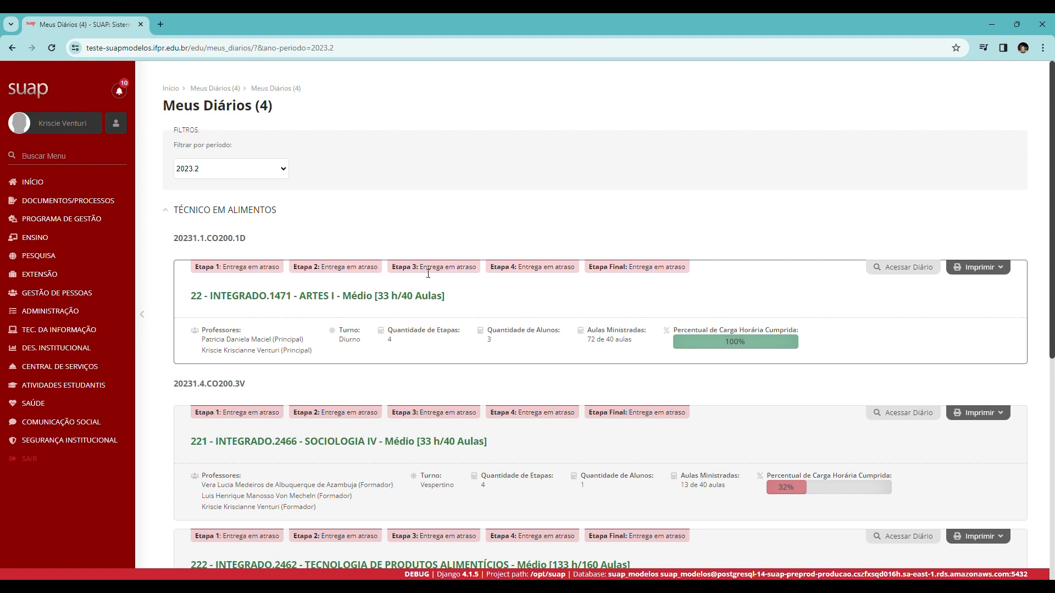
pyautogui.scroll(-4, 450, 273)
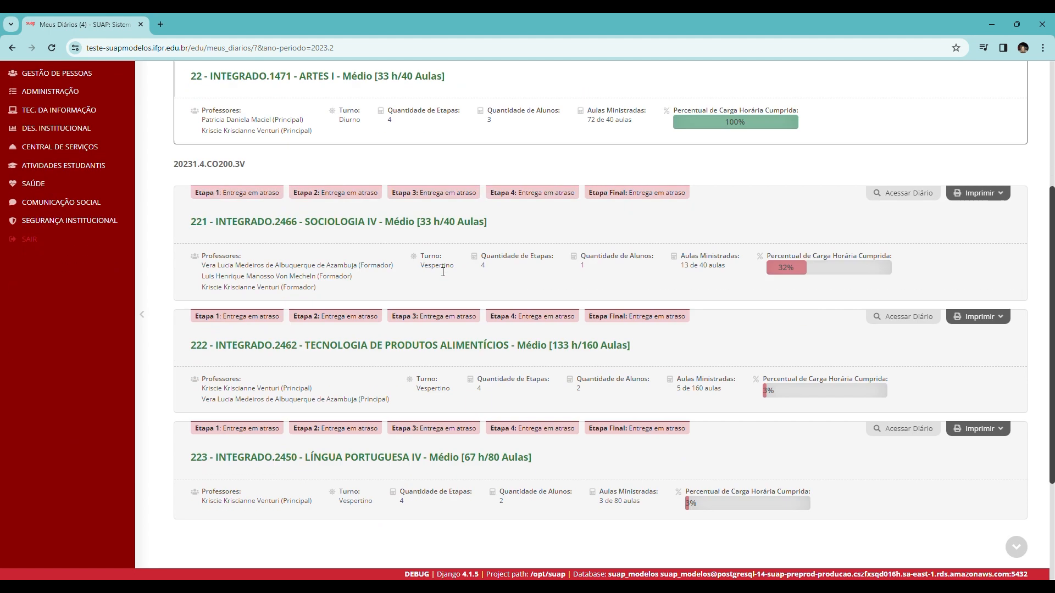
pyautogui.scroll(4, 443, 273)
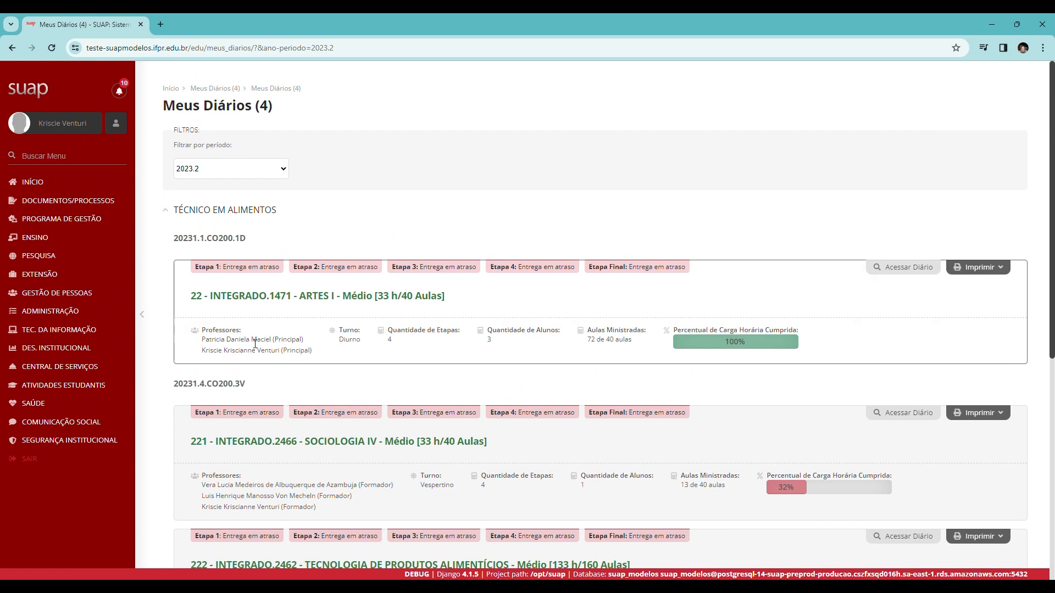
pyautogui.scroll(-5, 255, 344)
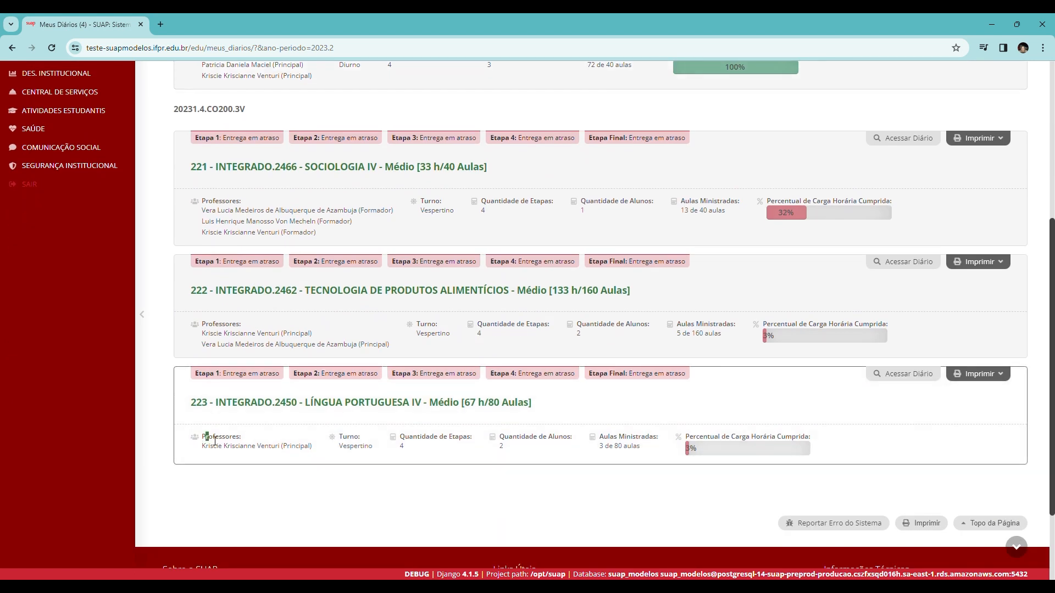
# Examine the teachers of diaries 222 and 223, plus the shift, stages, student count and lessons taught of Língua Portuguesa IV.
pyautogui.moveTo(205, 436); pyautogui.dragTo(317, 447)
pyautogui.click(319, 449)
pyautogui.moveTo(391, 345); pyautogui.dragTo(201, 324)
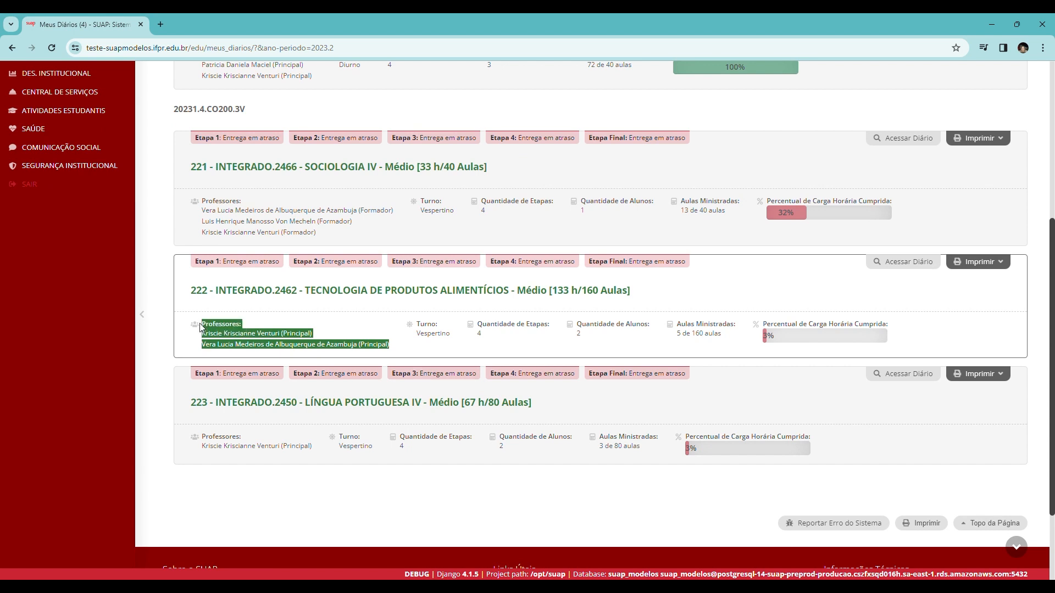
pyautogui.click(291, 337)
pyautogui.moveTo(339, 437); pyautogui.dragTo(382, 450)
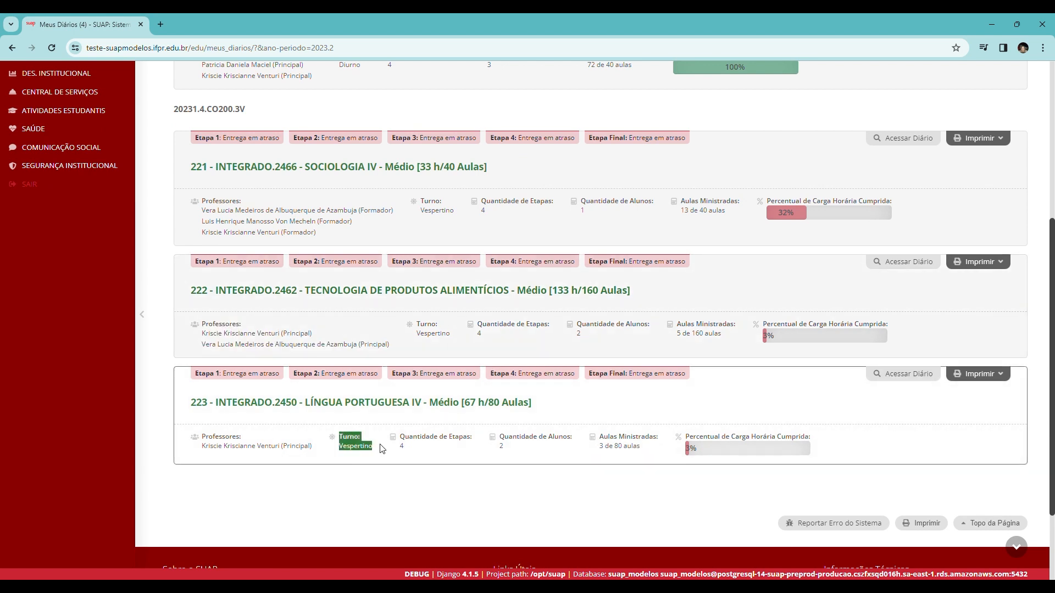
pyautogui.moveTo(400, 437); pyautogui.dragTo(433, 449)
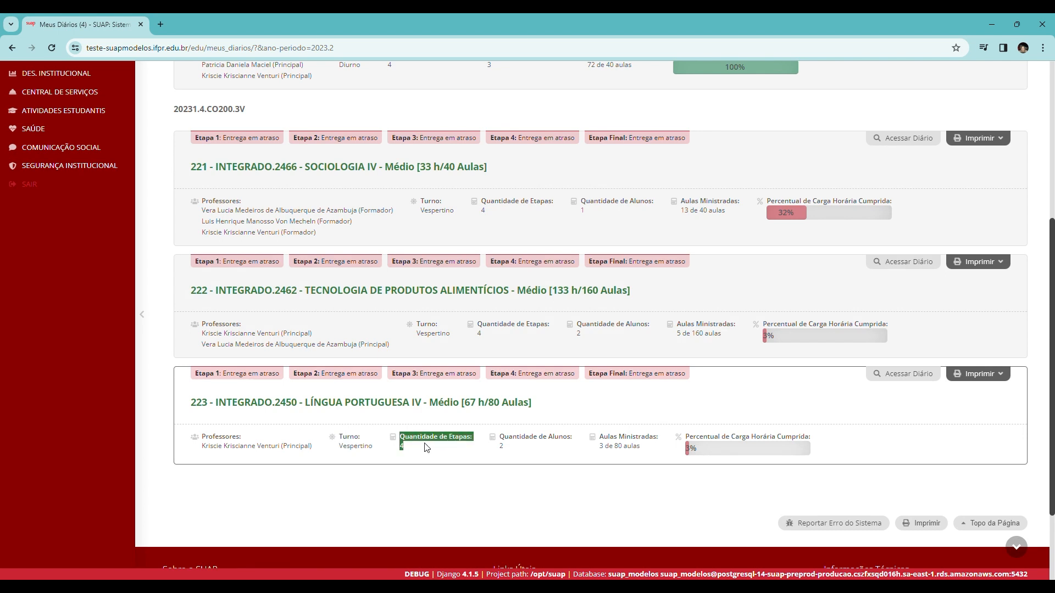
pyautogui.click(470, 445)
pyautogui.moveTo(498, 434); pyautogui.dragTo(527, 450)
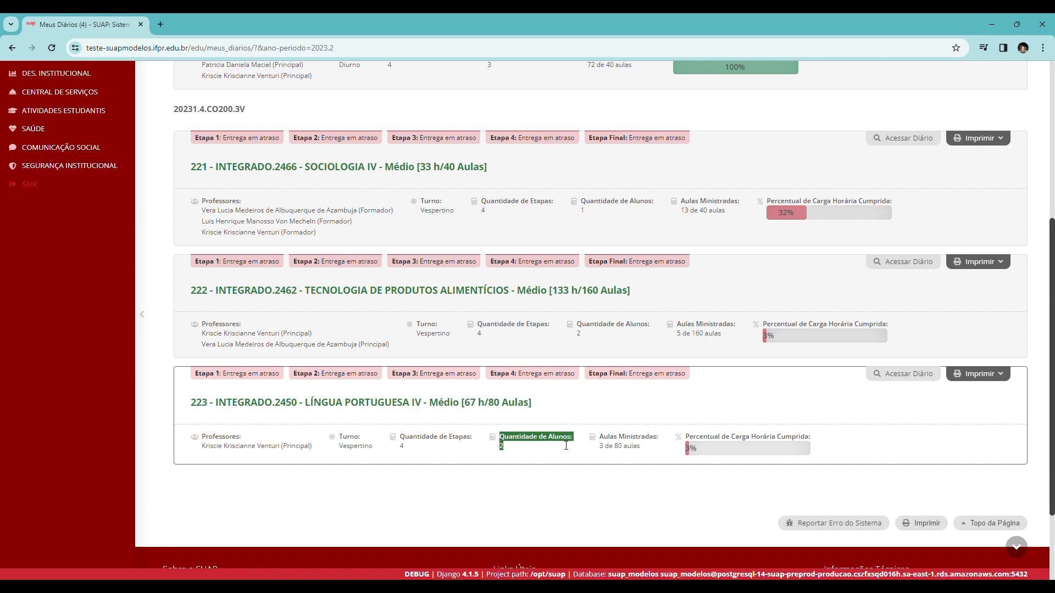
pyautogui.moveTo(599, 435); pyautogui.dragTo(643, 447)
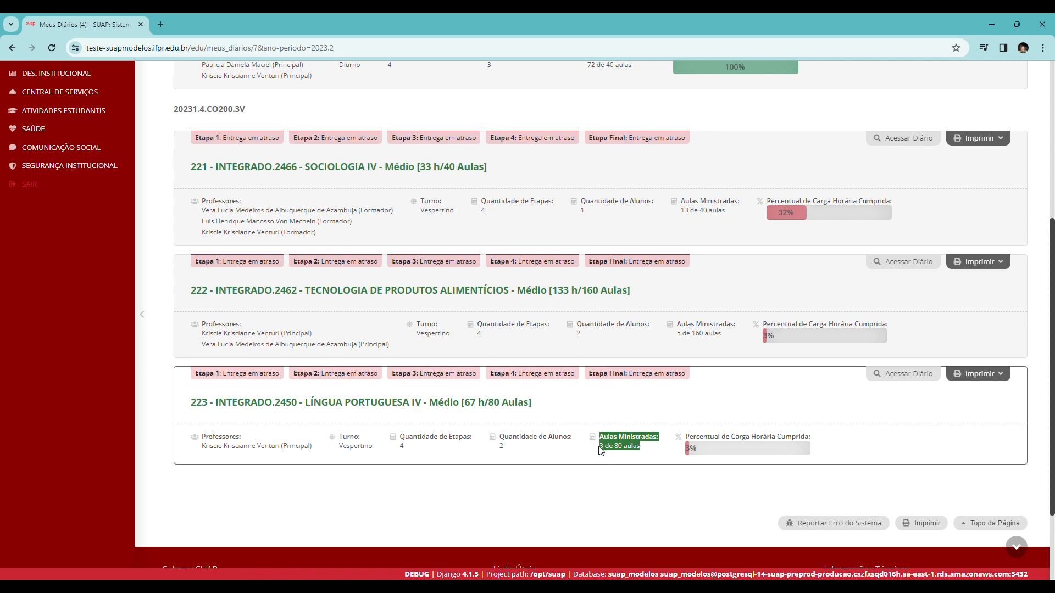
pyautogui.click(635, 455)
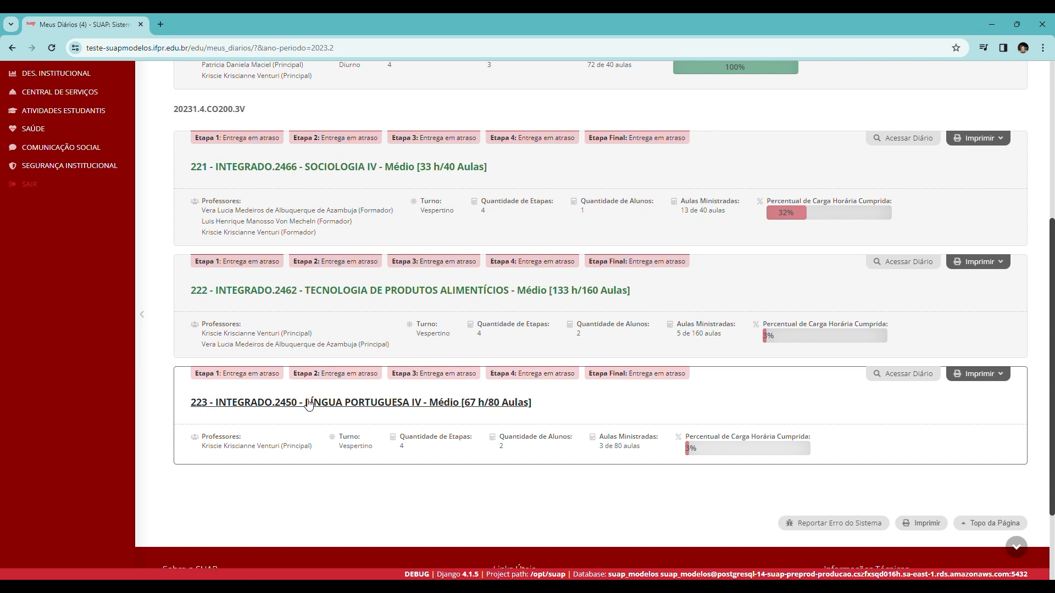
# Open Etapa 1 of diary 223, Língua Portuguesa IV, and review its general data and stages table.
pyautogui.click(891, 379)
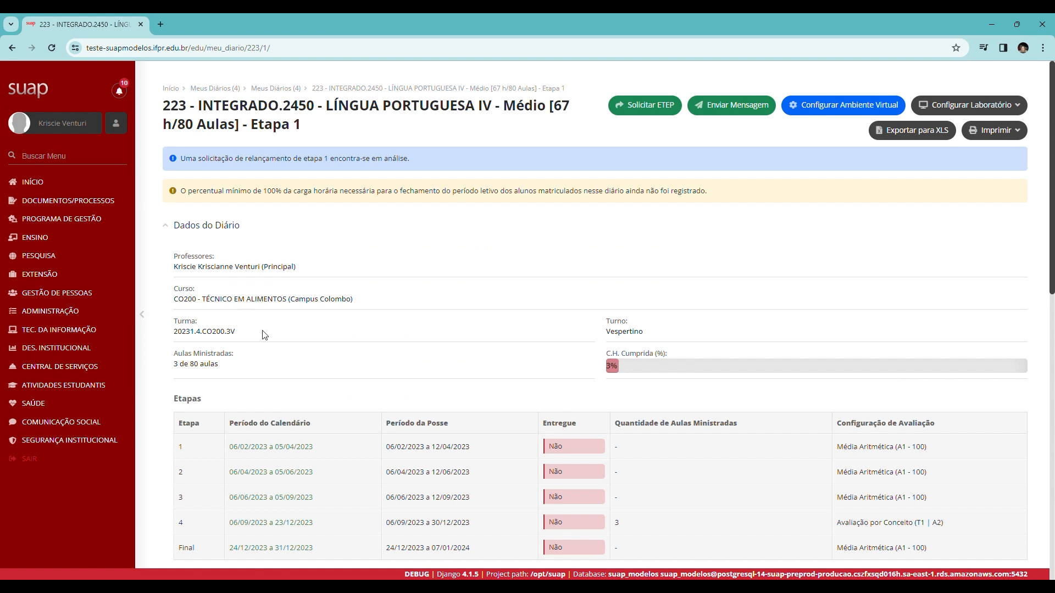
pyautogui.scroll(-3, 266, 333)
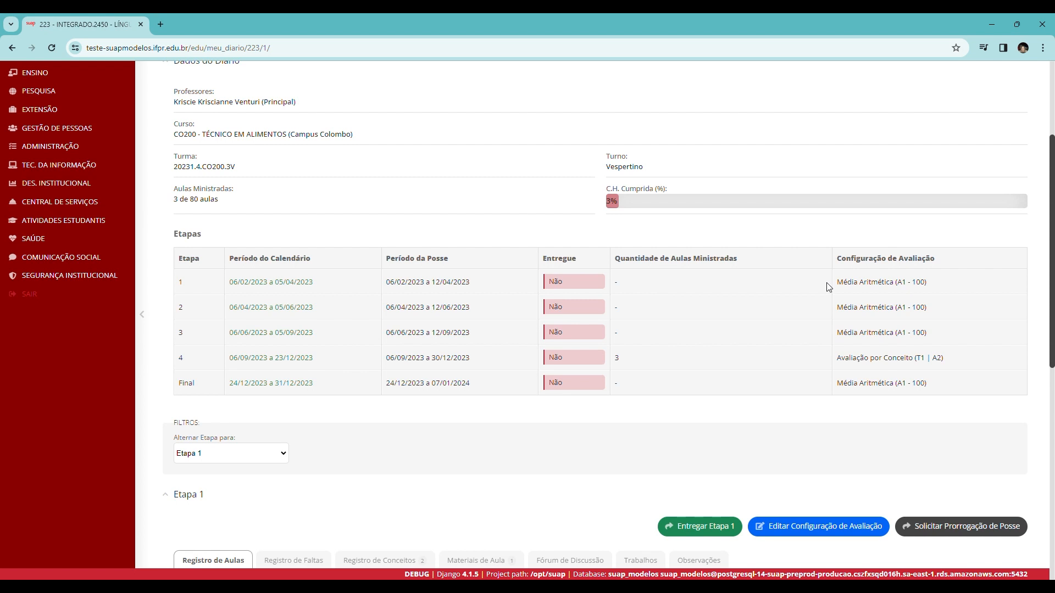
pyautogui.scroll(-3, 486, 267)
pyautogui.scroll(-3, 487, 267)
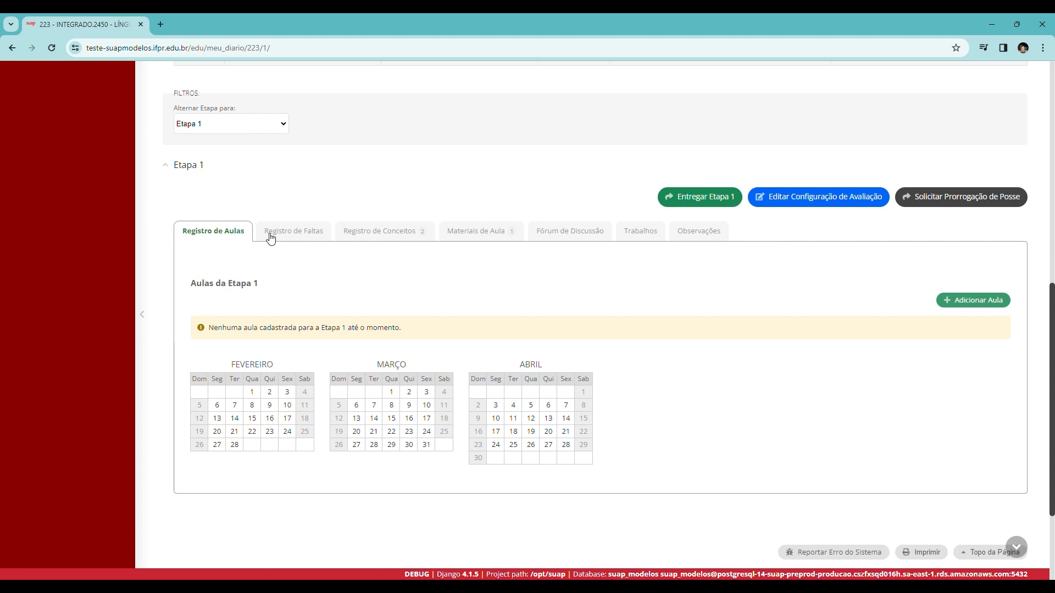
# View the Registro de Faltas of Etapa 1 and recheck the diary's data and stage periods.
pyautogui.click(289, 237)
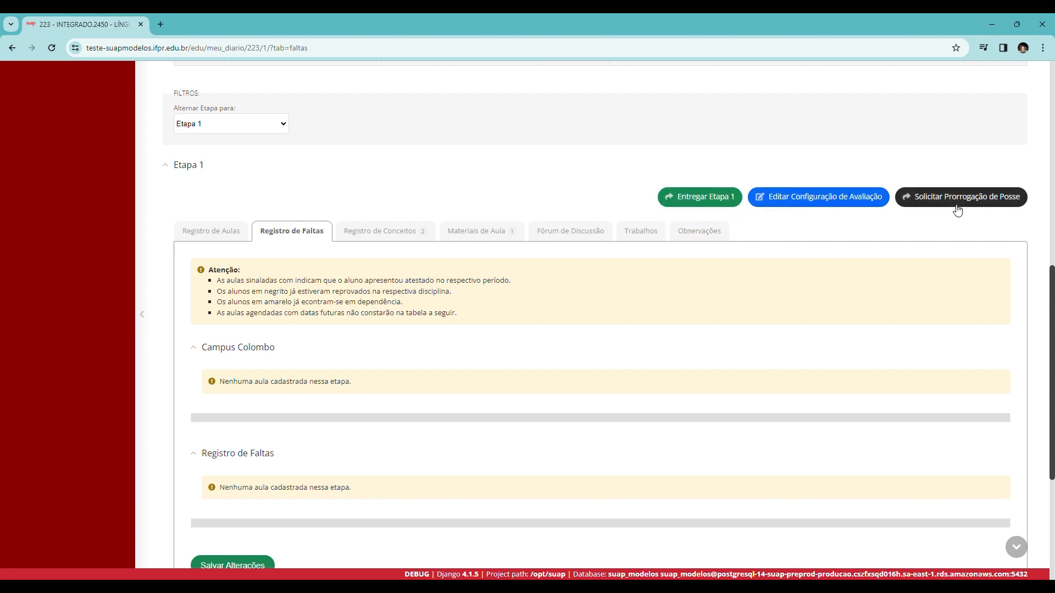
pyautogui.scroll(8, 828, 213)
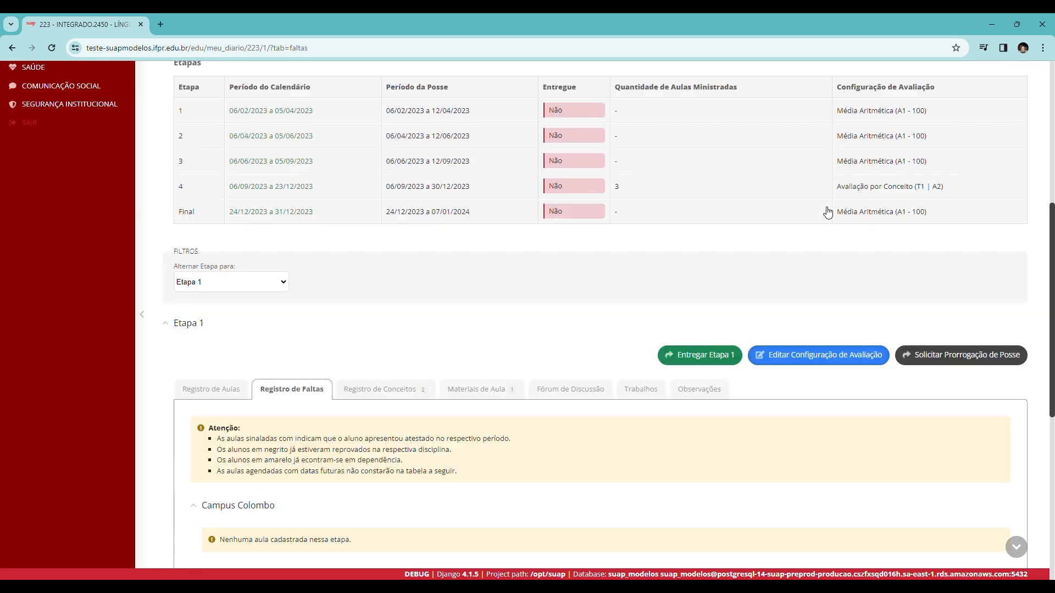
pyautogui.scroll(1, 828, 213)
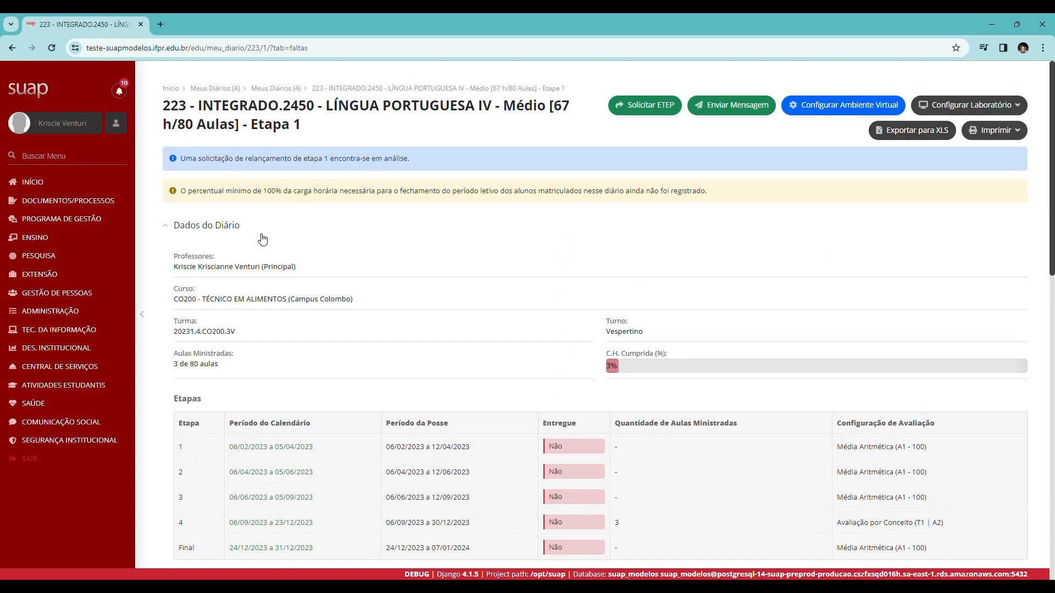
pyautogui.scroll(-7, 262, 238)
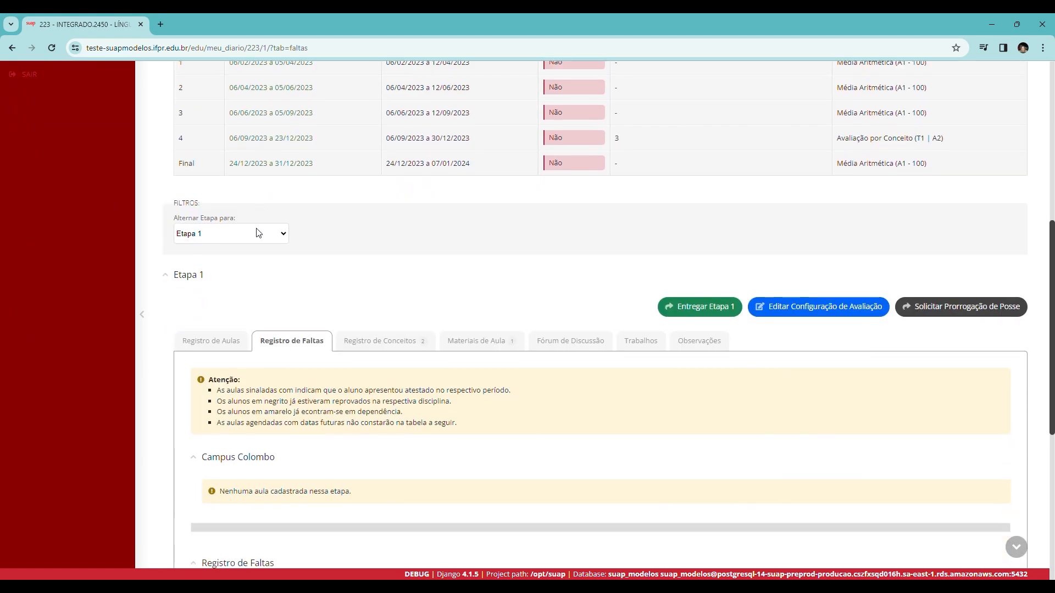
# Start adding a lesson in the Registro de Aulas of Etapa 1 and set its quantity to 2.
pyautogui.click(198, 343)
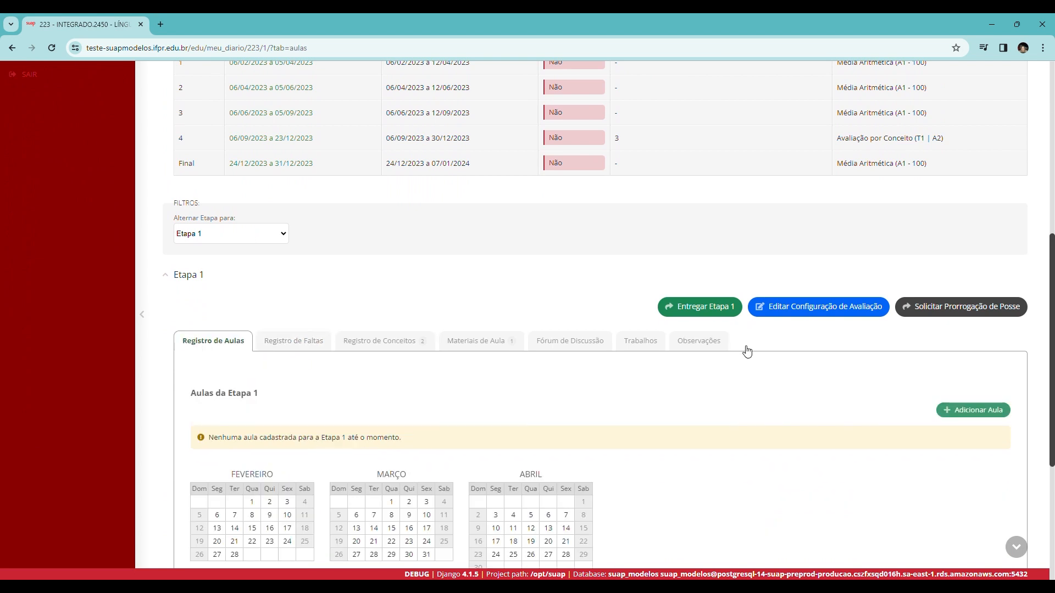
pyautogui.scroll(1, 330, 289)
pyautogui.scroll(1, 329, 289)
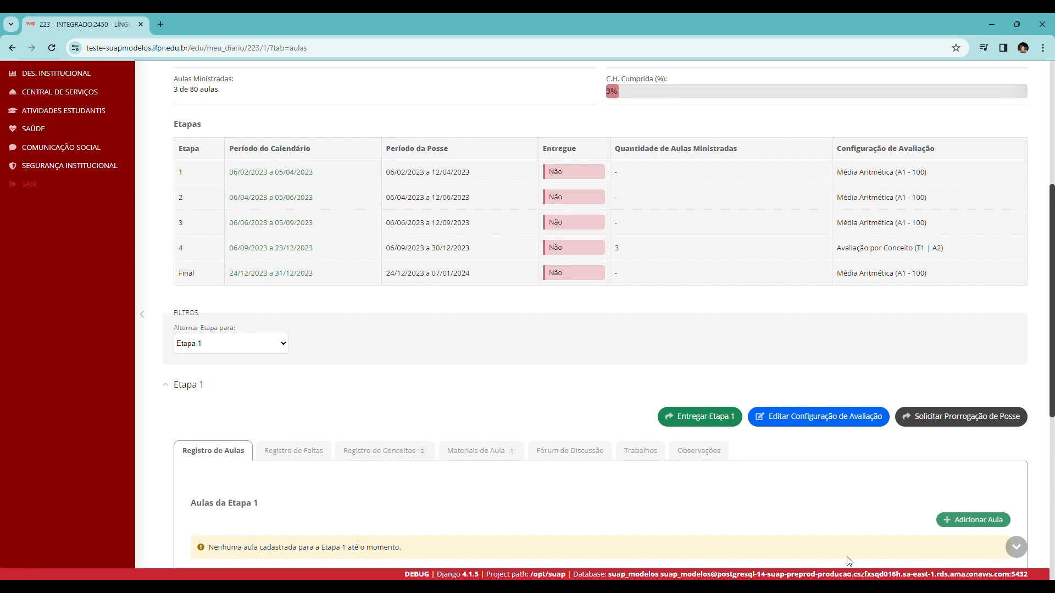
pyautogui.click(959, 521)
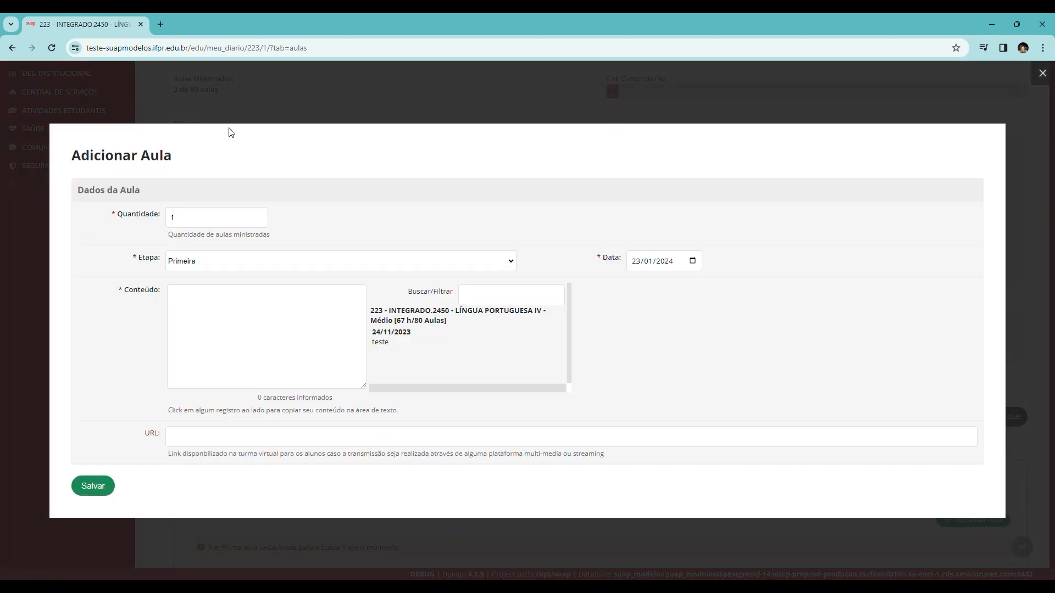
pyautogui.moveTo(183, 218); pyautogui.dragTo(168, 220)
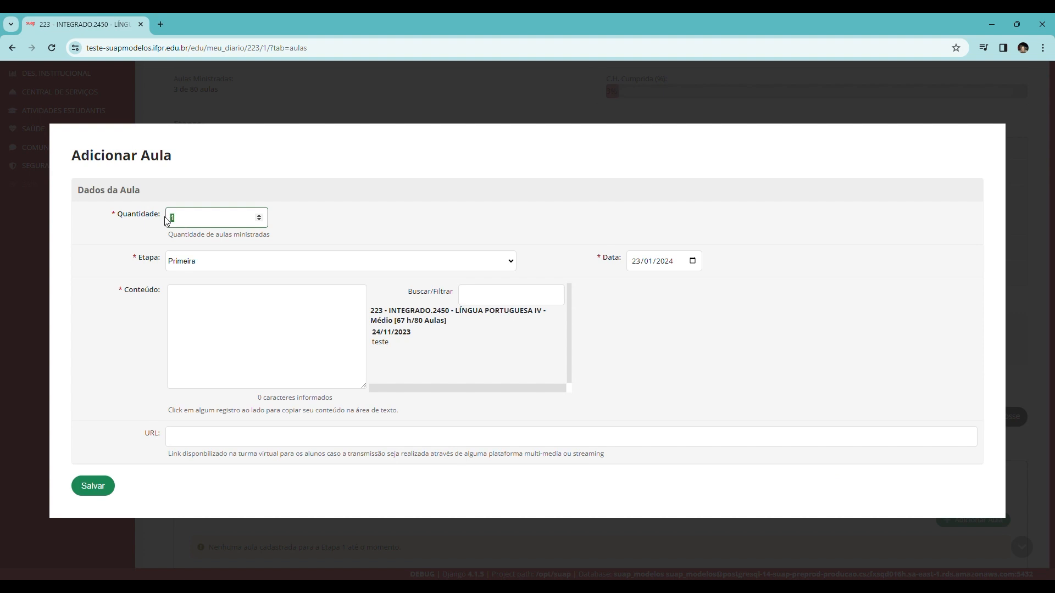
pyautogui.write('2')
pyautogui.press('Tab')
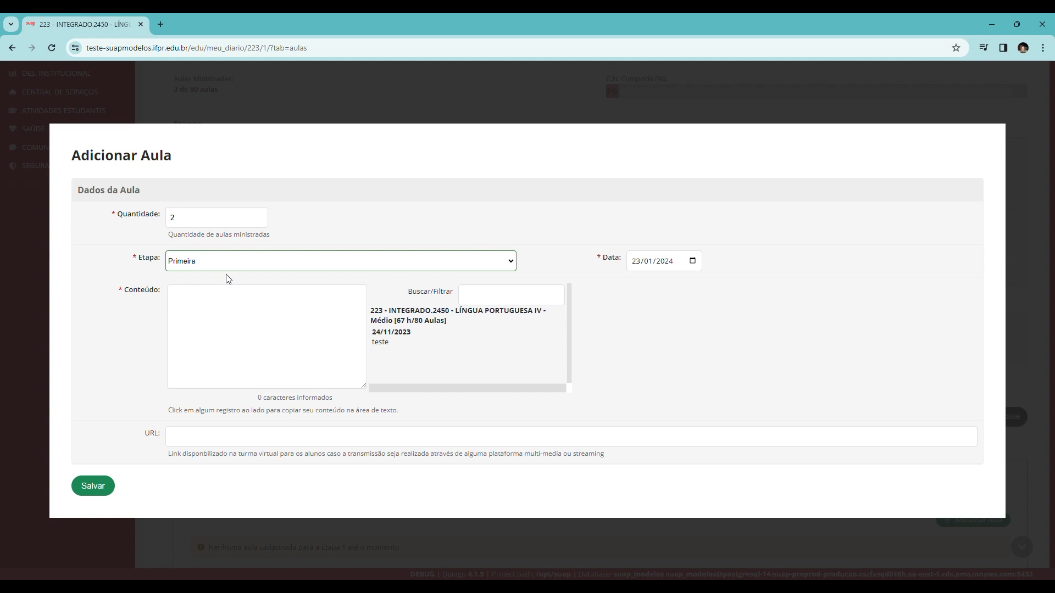
# Set the new lesson's date to 14/02/2023.
pyautogui.click(693, 263)
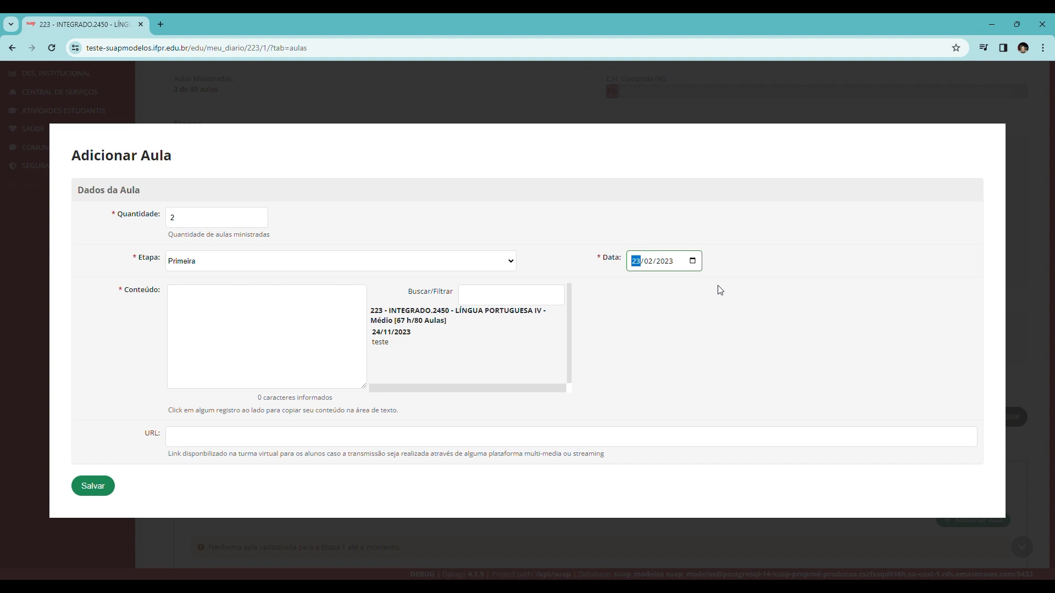
pyautogui.press('Down')
pyautogui.press('Down')
pyautogui.press('Down')
pyautogui.press('Down')
pyautogui.press('Down')
pyautogui.press('Down')
pyautogui.press('Down')
pyautogui.press('Down')
pyautogui.press('Down')
pyautogui.click(262, 329)
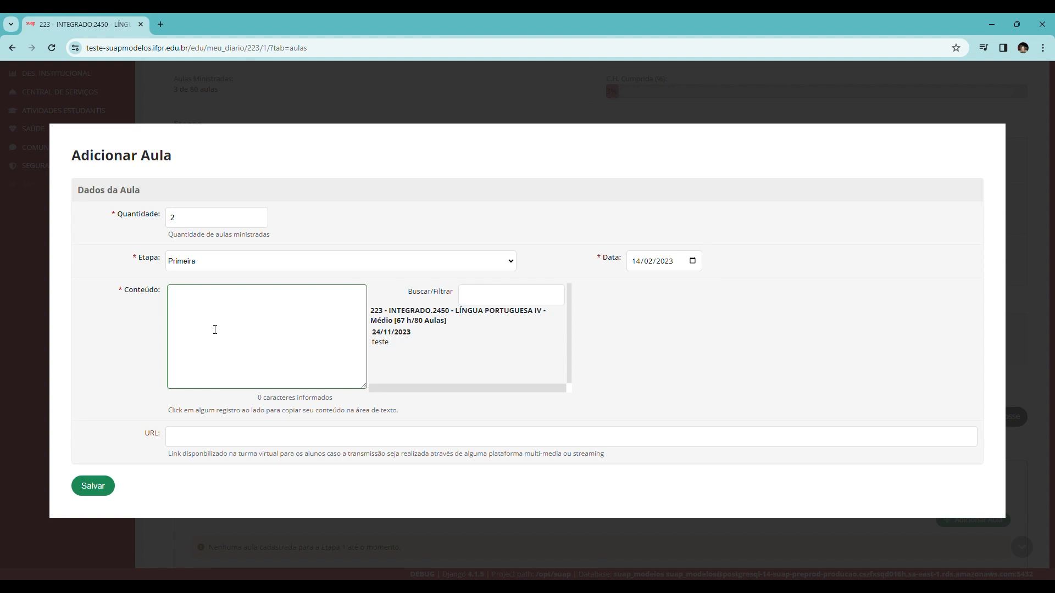
pyautogui.write('Aula - introdução')
pyautogui.click(197, 443)
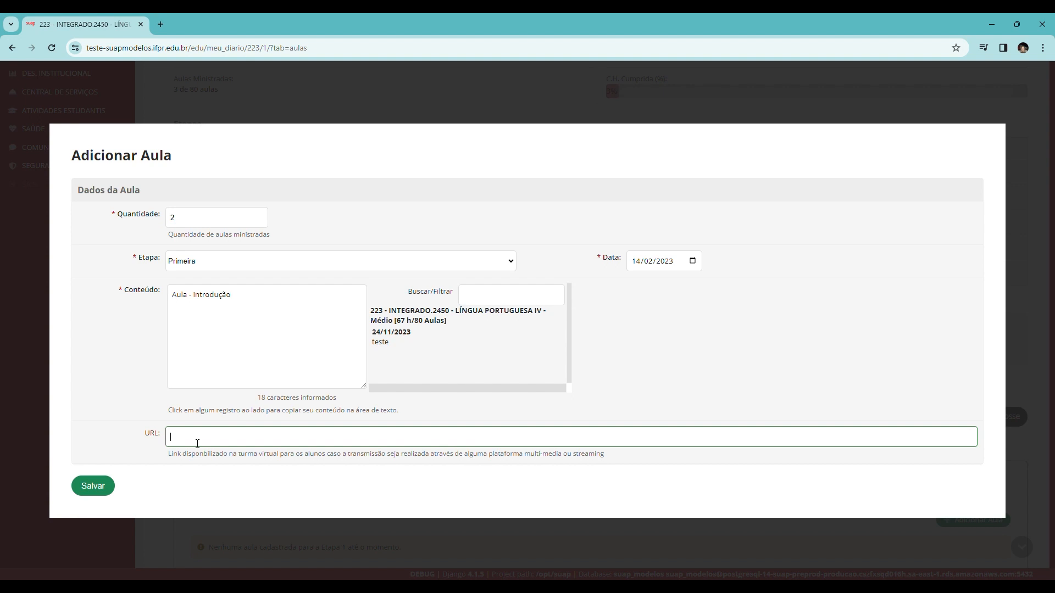
pyautogui.write('www.ava.ifpr.edu.br')
pyautogui.click(106, 487)
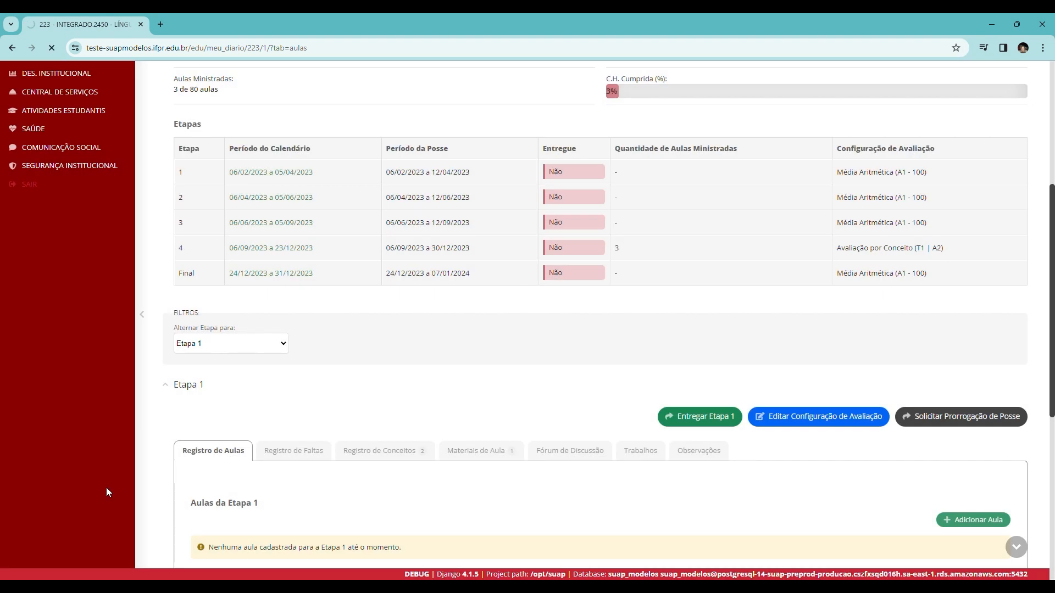
# Review the saved lesson's quantity, date and content in the Etapa 1 lesson list and calendar.
pyautogui.scroll(-1, 433, 339)
pyautogui.scroll(-1, 433, 339)
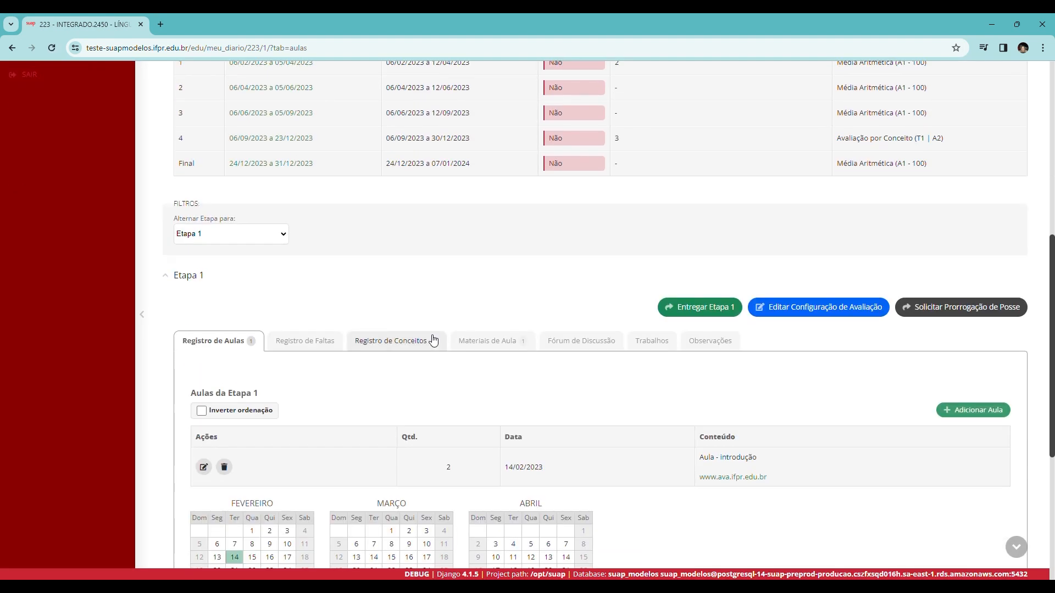
pyautogui.scroll(-2, 432, 339)
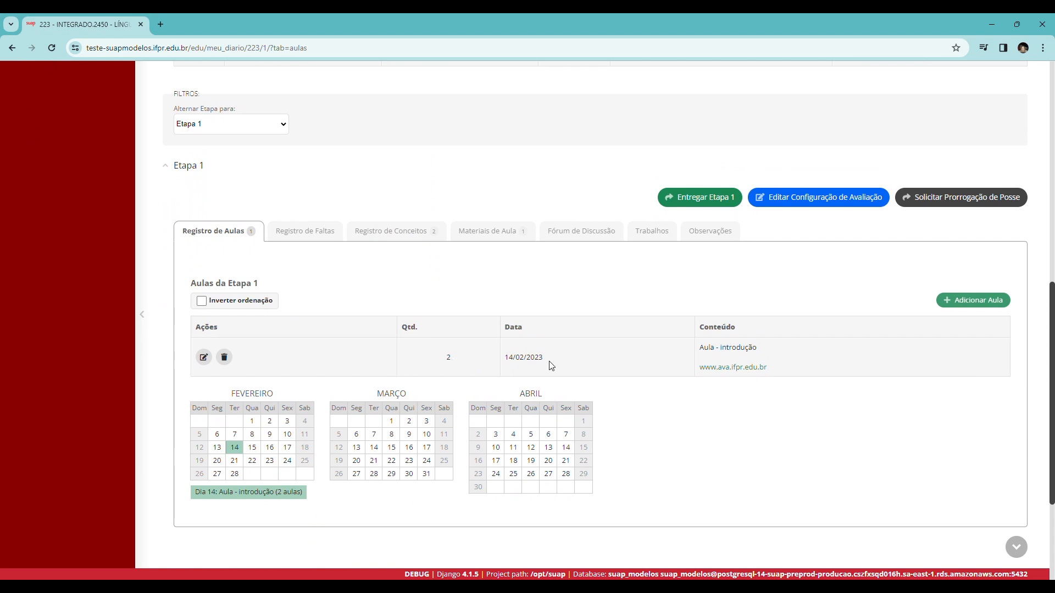
pyautogui.moveTo(698, 347); pyautogui.dragTo(756, 350)
pyautogui.click(570, 369)
pyautogui.moveTo(377, 357); pyautogui.dragTo(460, 363)
pyautogui.click(732, 349)
# Add a lesson with quantity 3 dated 15/02/2023, reuse the "teste" content from the 24/11/2023 record, and save it.
pyautogui.click(975, 302)
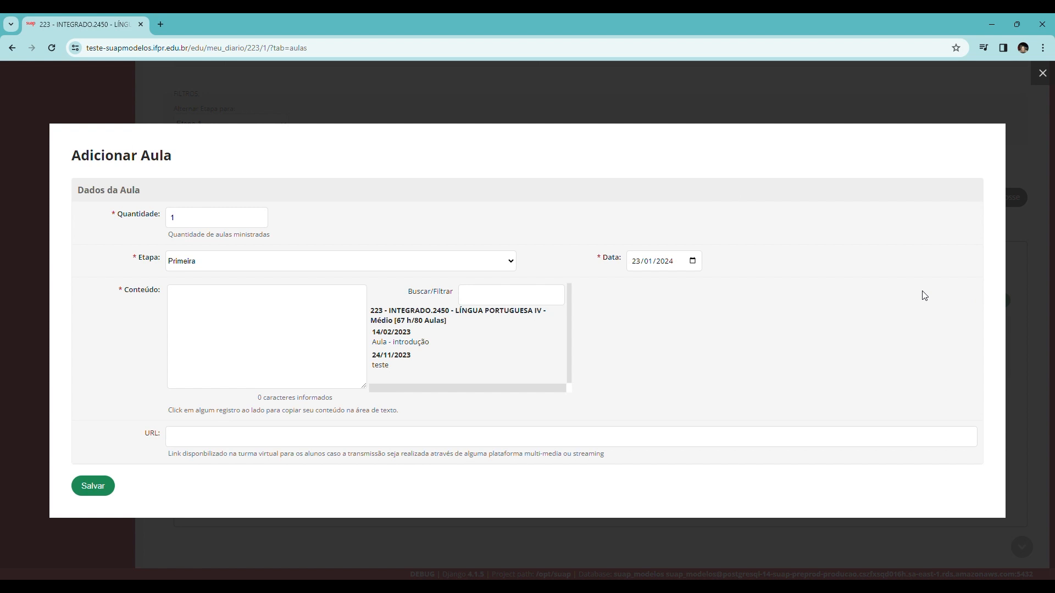
pyautogui.doubleClick(173, 219)
pyautogui.write('3')
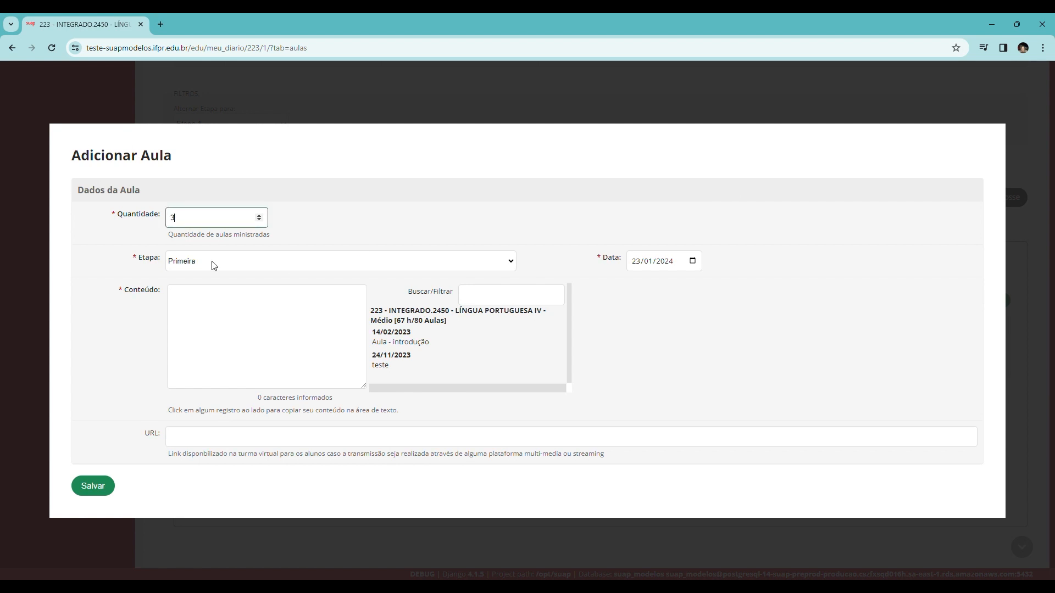
pyautogui.click(690, 261)
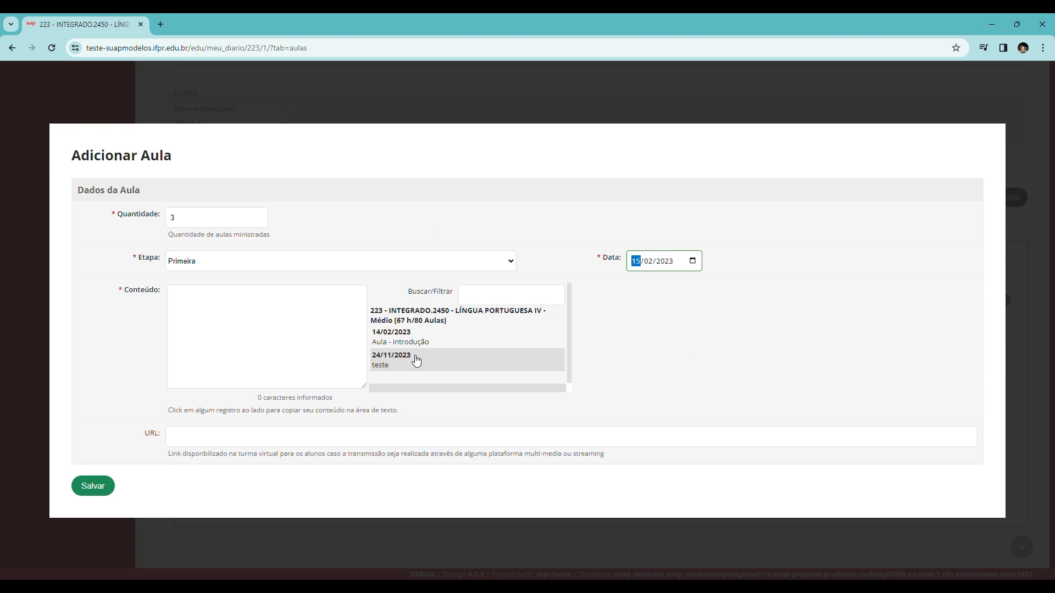
pyautogui.click(388, 369)
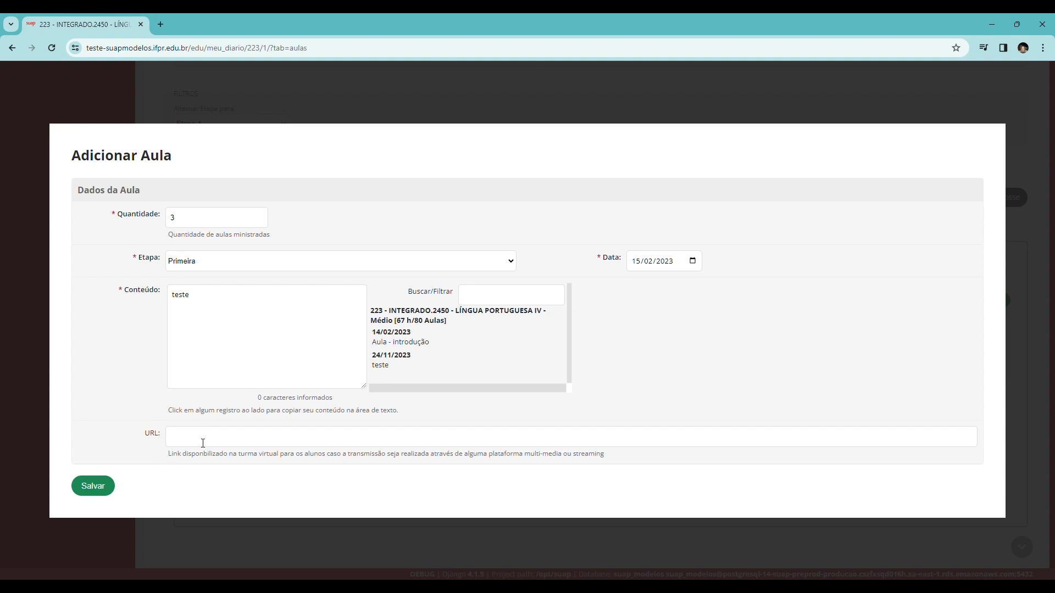
pyautogui.click(94, 487)
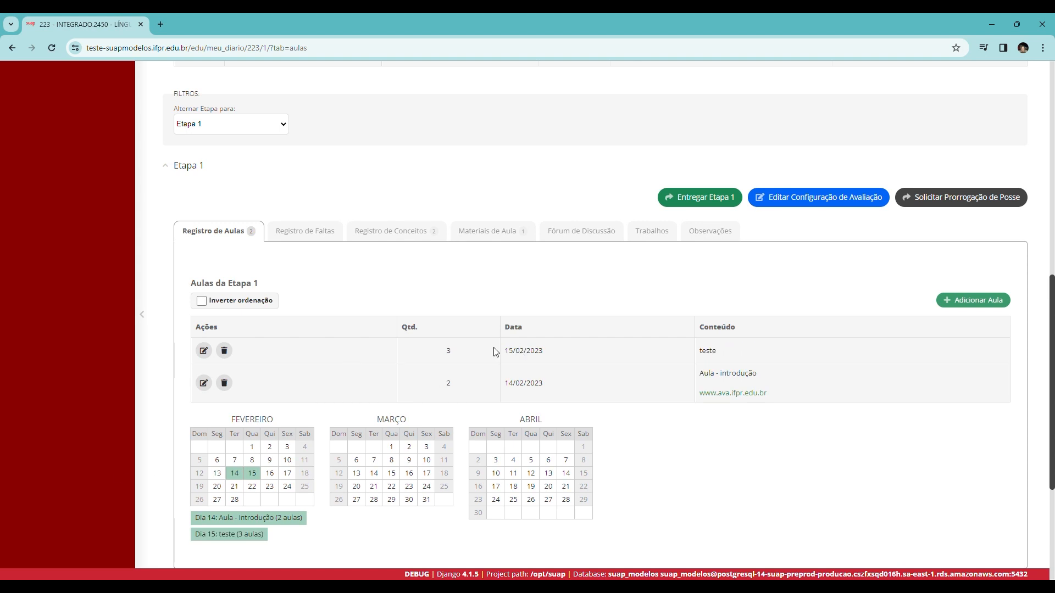
# Delete the 15/02/2023 lesson, entering the account password to confirm the removal.
pyautogui.click(225, 352)
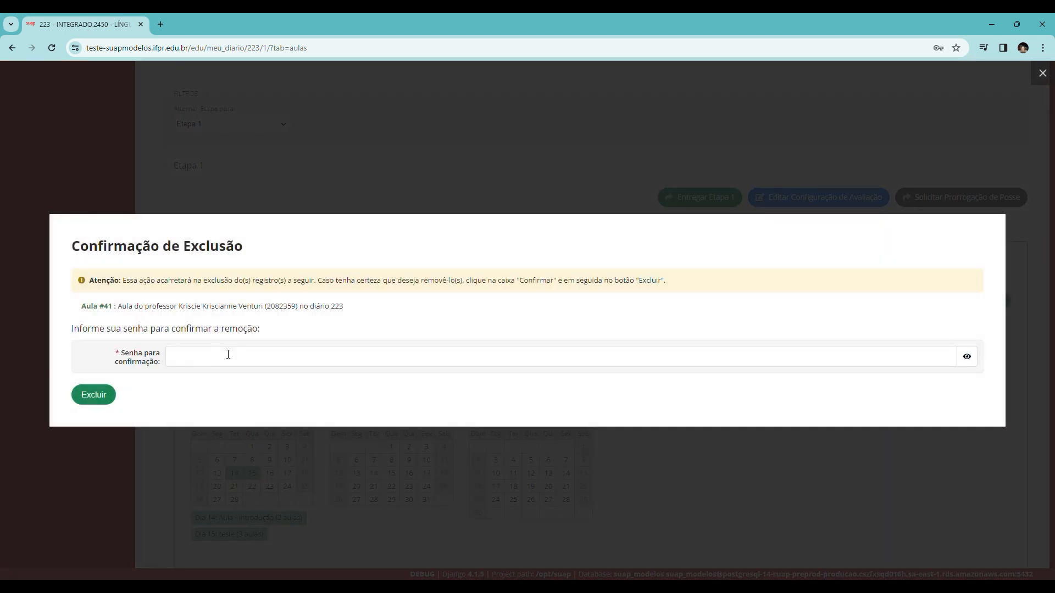
pyautogui.click(192, 363)
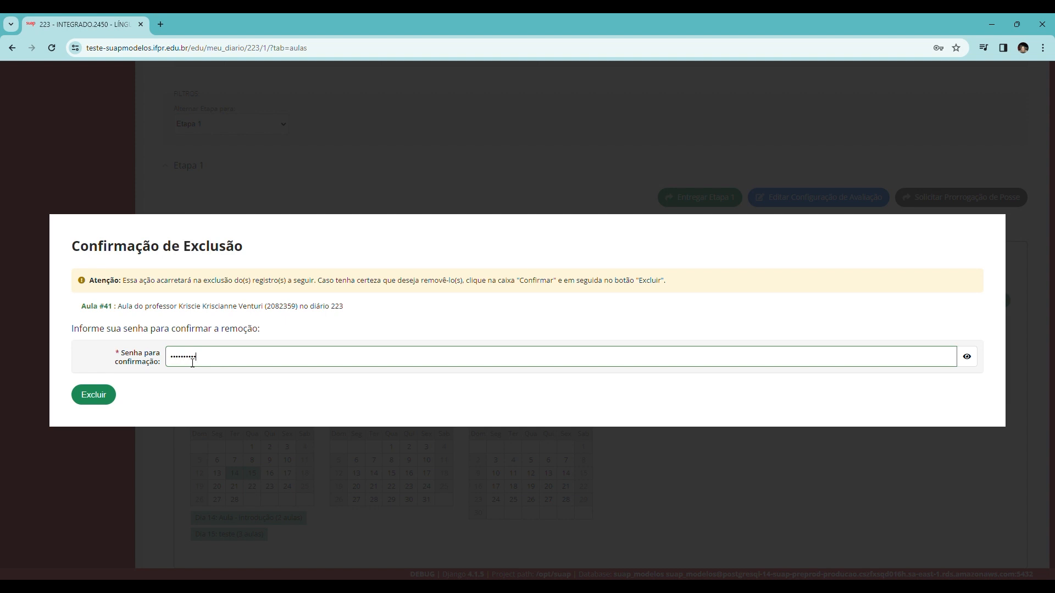
pyautogui.click(92, 398)
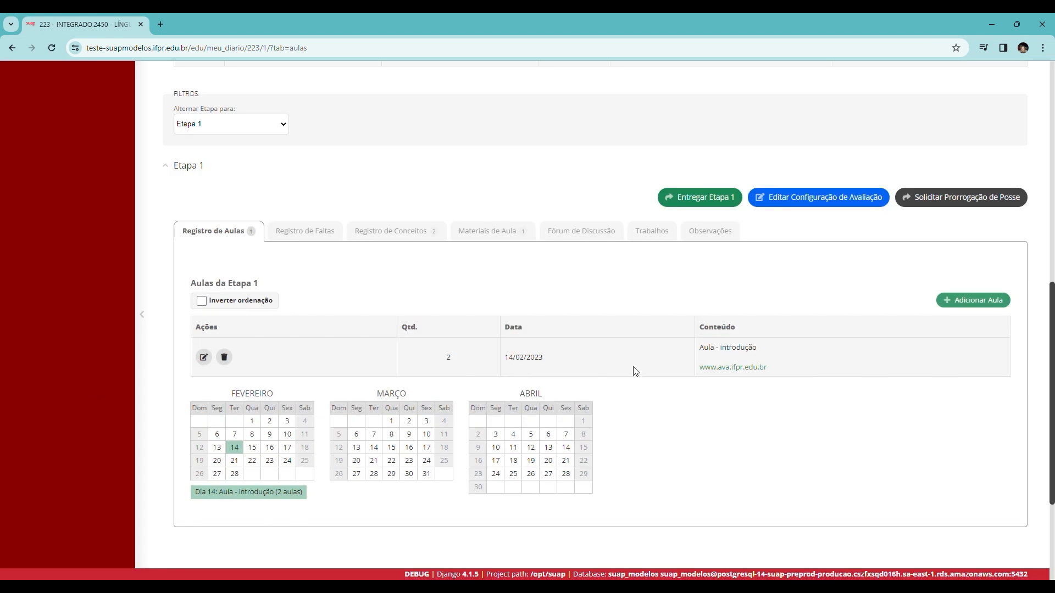
# Edit the 14/02/2023 lesson by adding the content line "Exploração..." and "//" at the end of its URL, and save.
pyautogui.click(205, 358)
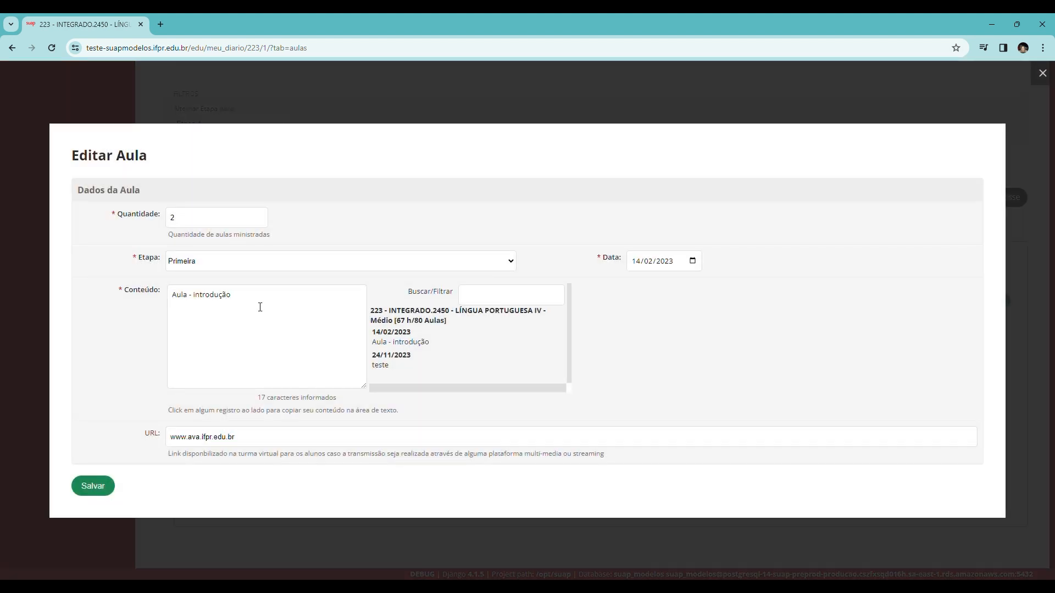
pyautogui.click(258, 302)
pyautogui.press('Return')
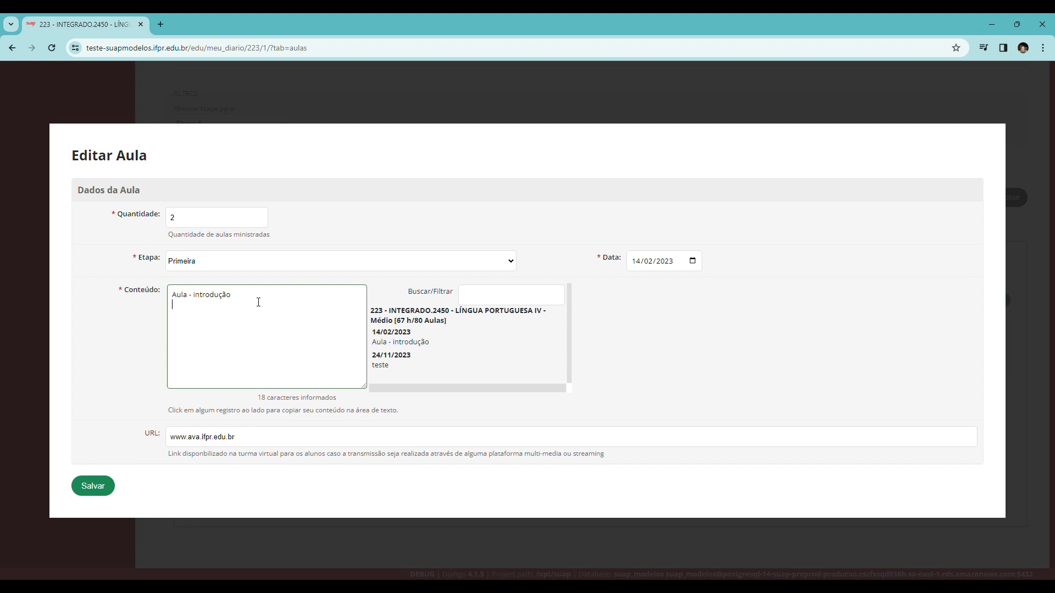
pyautogui.write('Exploração ...')
pyautogui.click(246, 441)
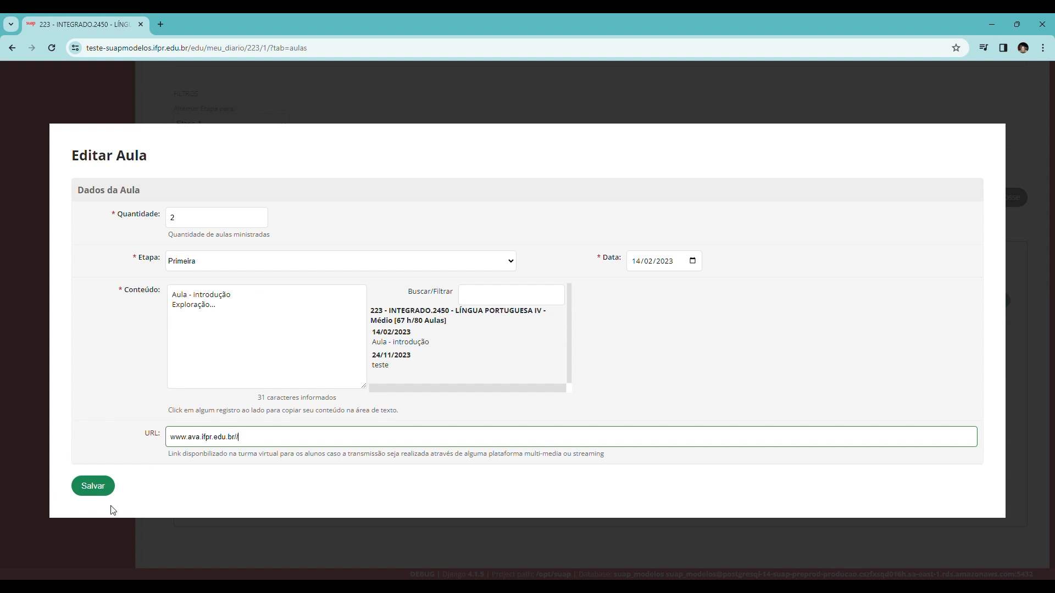
pyautogui.click(101, 492)
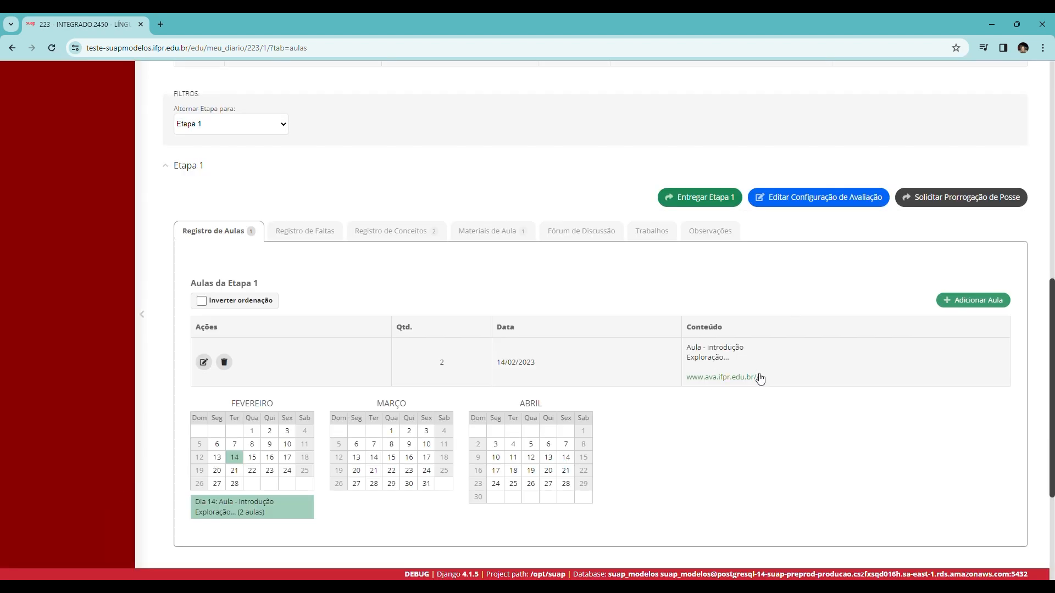
# Add and save a lesson with quantity 4, dated 15/02/2023, with the content "teste".
pyautogui.click(973, 301)
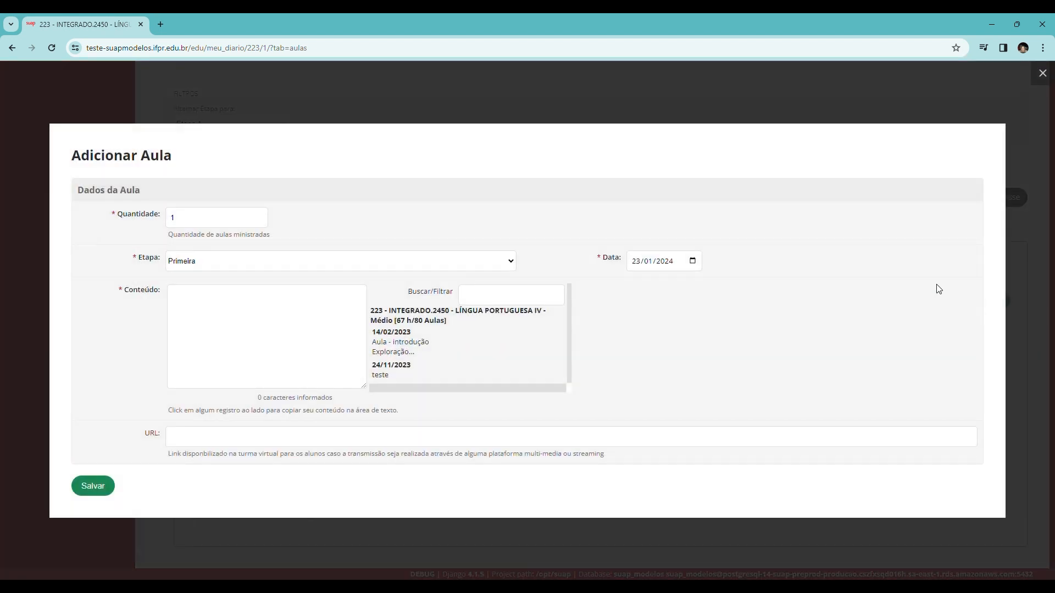
pyautogui.moveTo(259, 218); pyautogui.dragTo(139, 217)
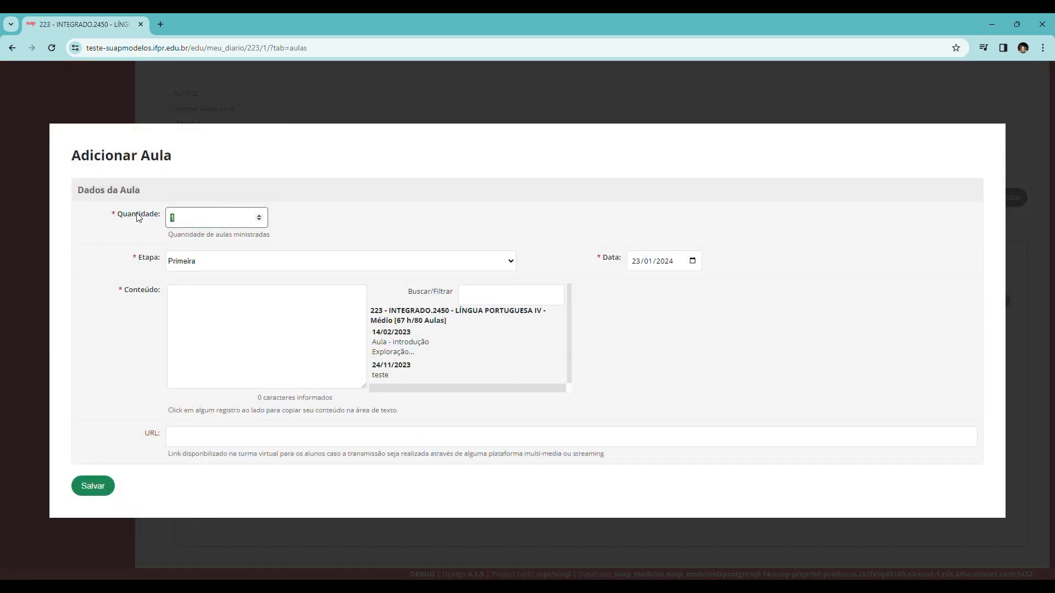
pyautogui.write('4')
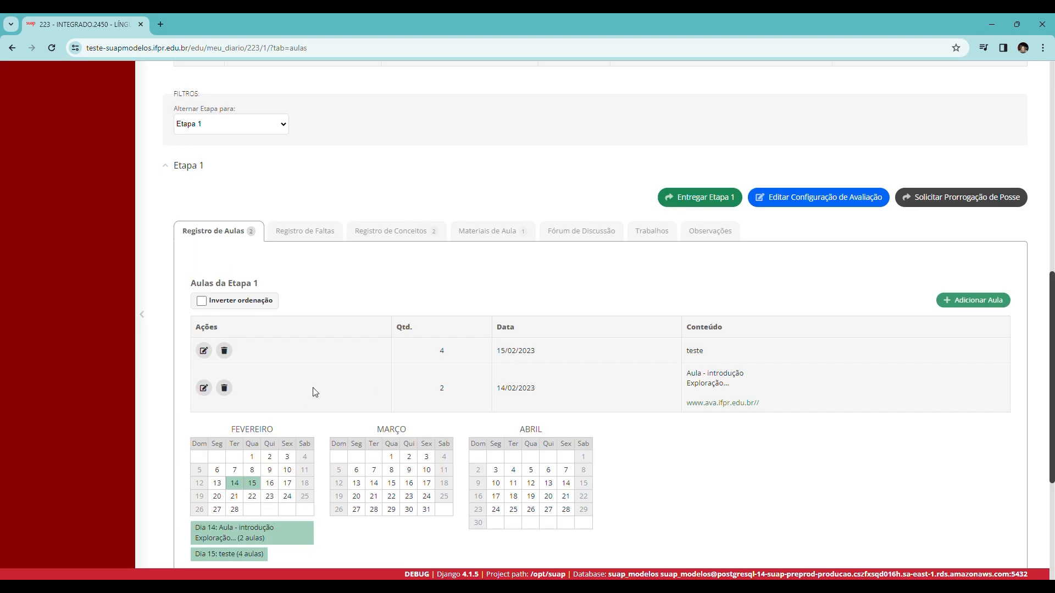
# View the lesson list in inverted order, restore the order, and examine the lesson calendar and stage table.
pyautogui.click(201, 301)
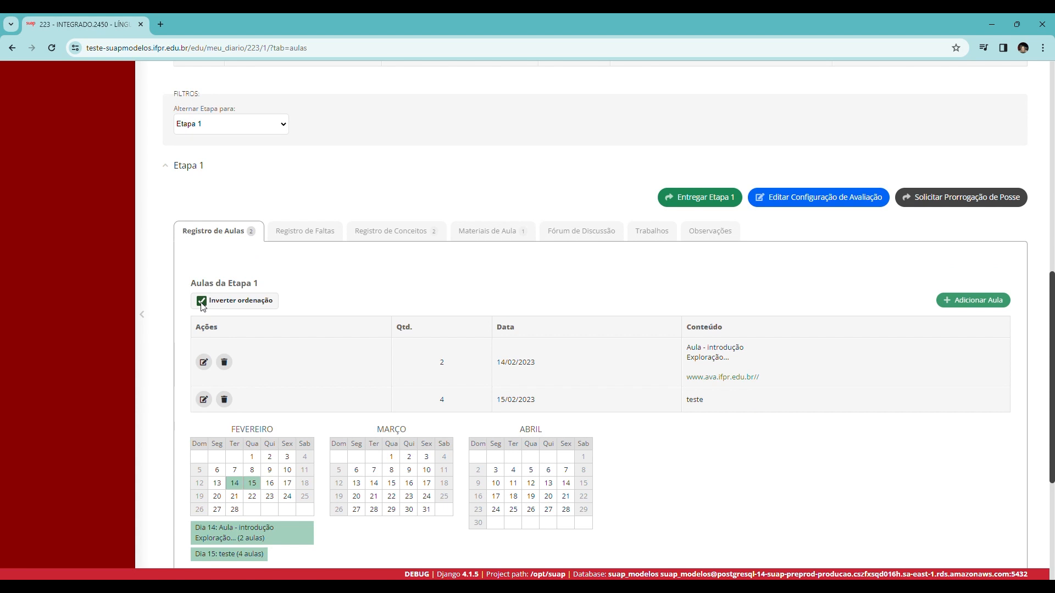
pyautogui.click(201, 303)
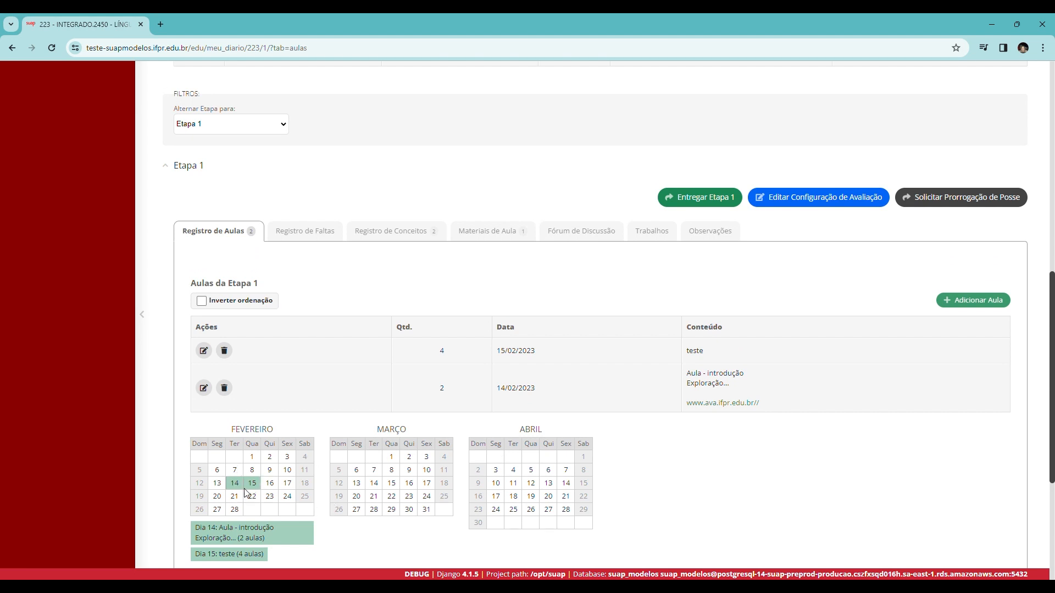
pyautogui.scroll(-1, 245, 492)
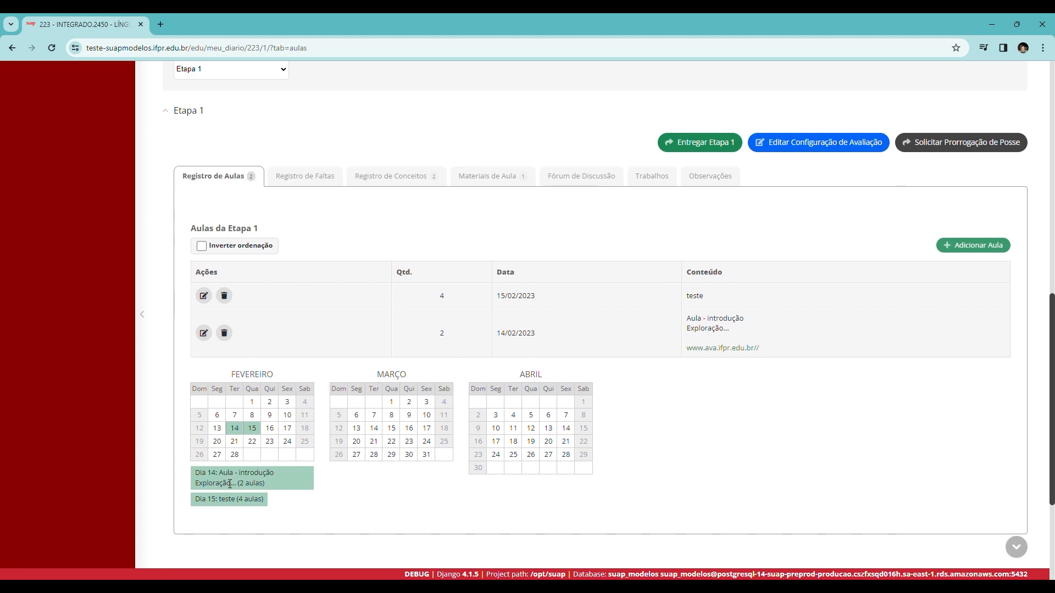
pyautogui.moveTo(239, 485); pyautogui.dragTo(265, 486)
pyautogui.scroll(2, 279, 480)
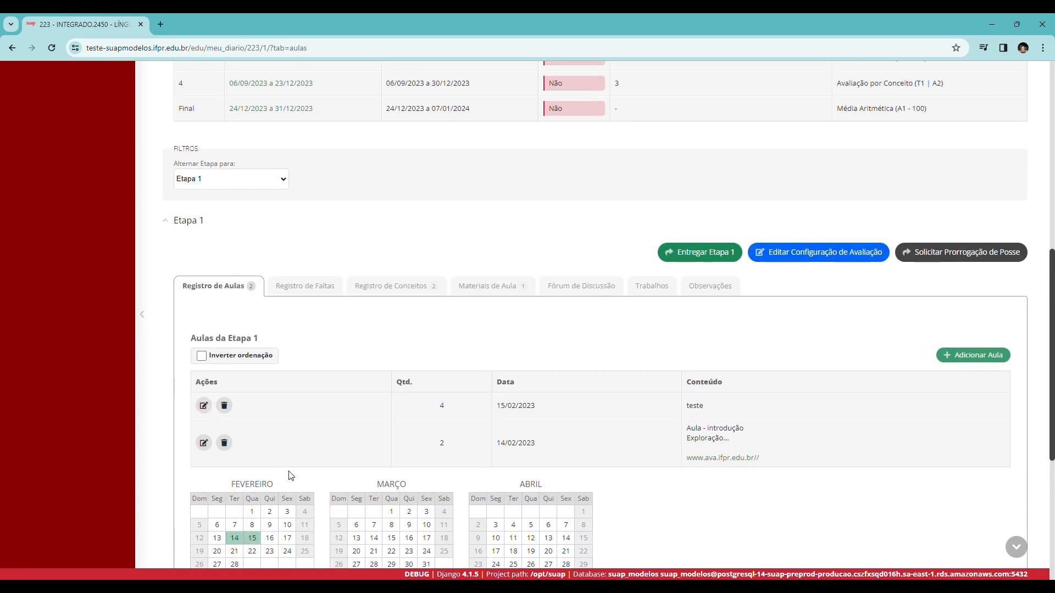
pyautogui.scroll(1, 338, 442)
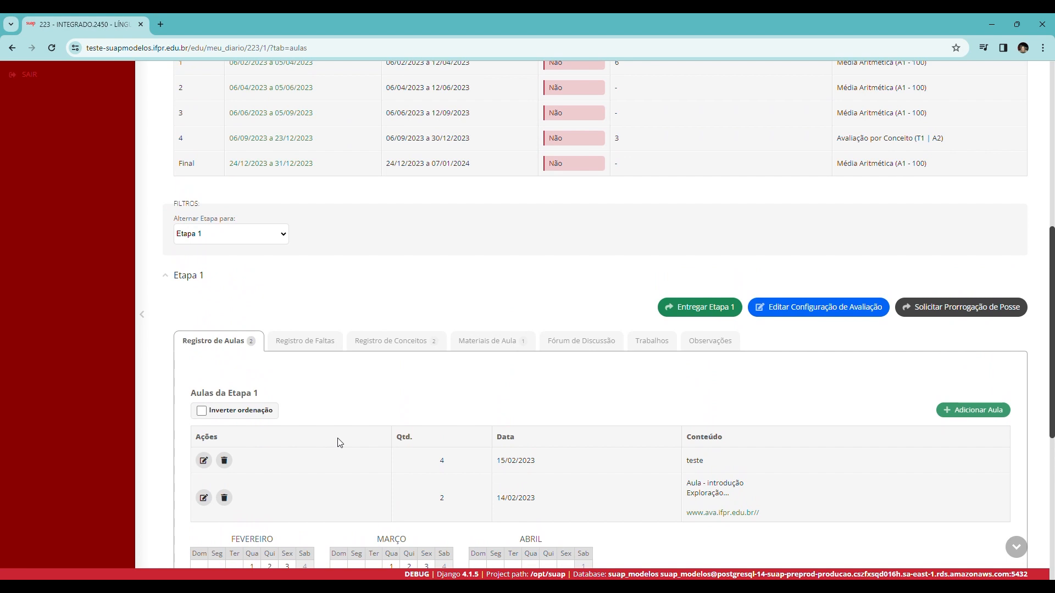
pyautogui.scroll(1, 336, 439)
pyautogui.scroll(-1, 336, 436)
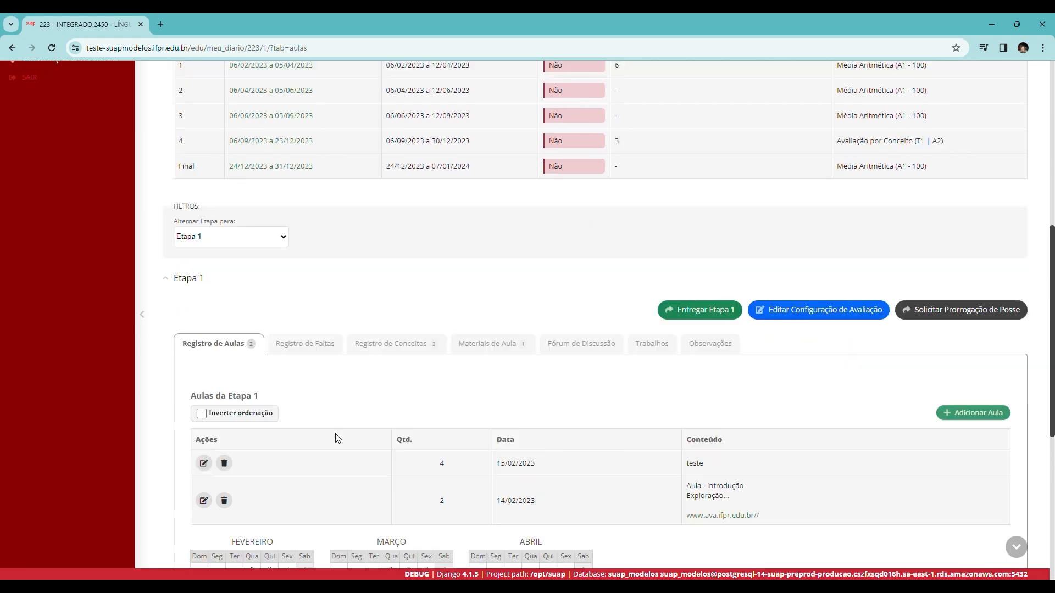
# Open the Registro de Faltas of Etapa 1 and examine its instructions and the absence tables by student and date.
pyautogui.click(304, 343)
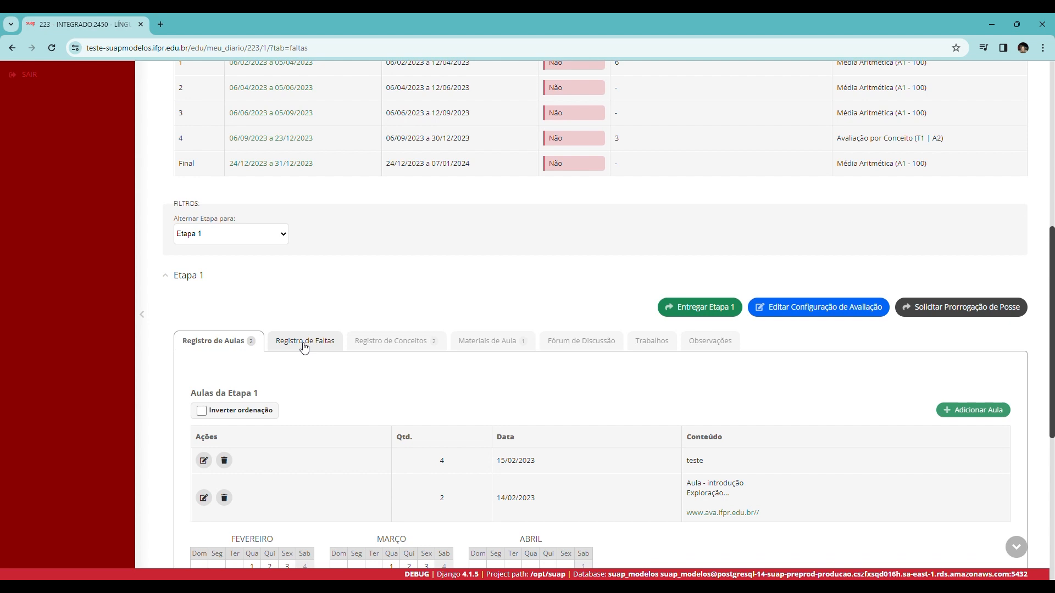
pyautogui.scroll(-3, 310, 396)
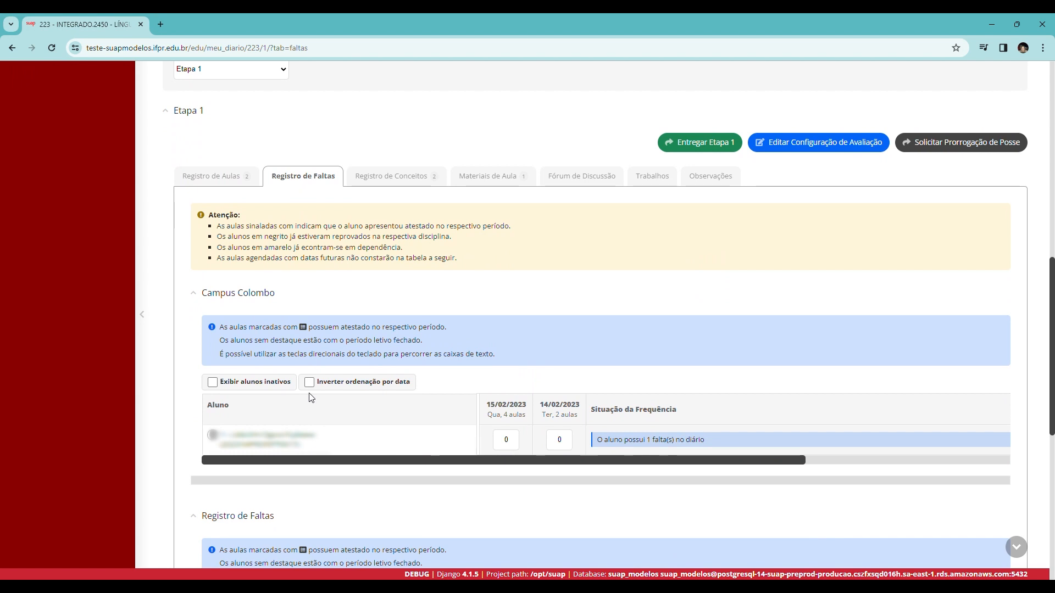
pyautogui.scroll(-3, 363, 391)
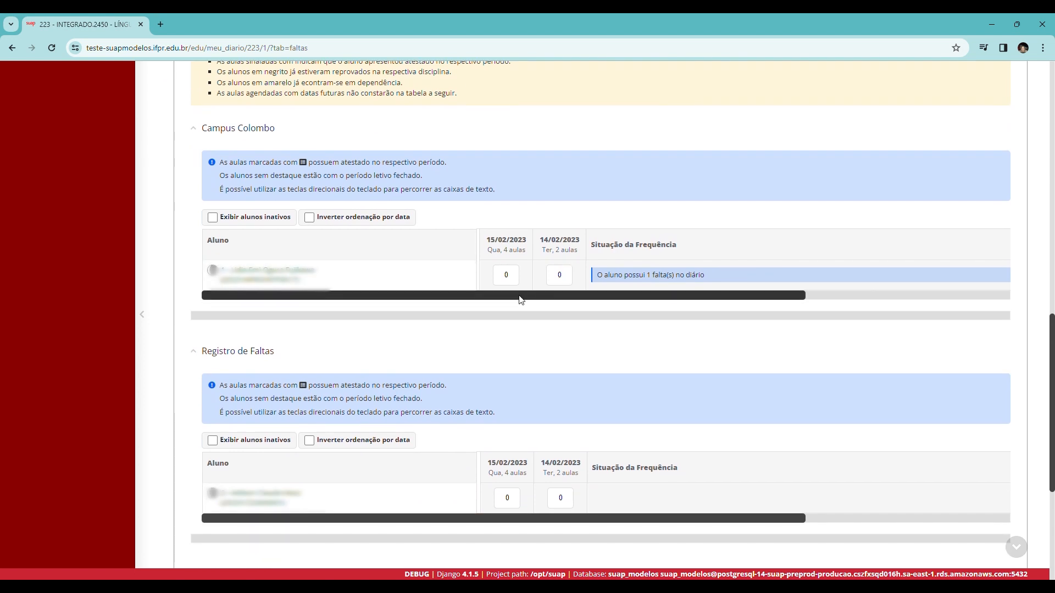
pyautogui.scroll(1, 517, 301)
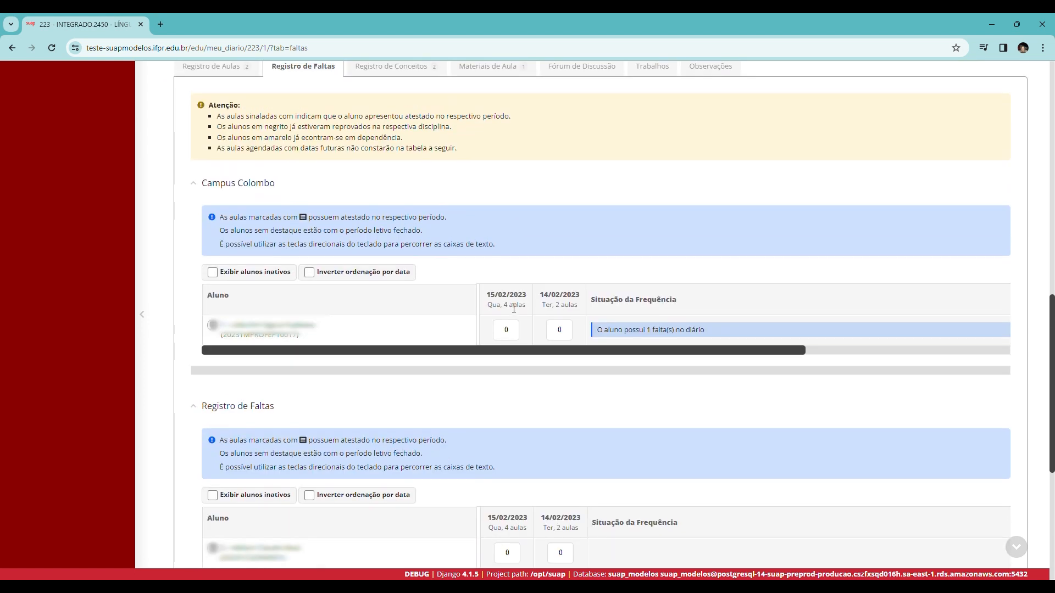
pyautogui.scroll(-3, 514, 308)
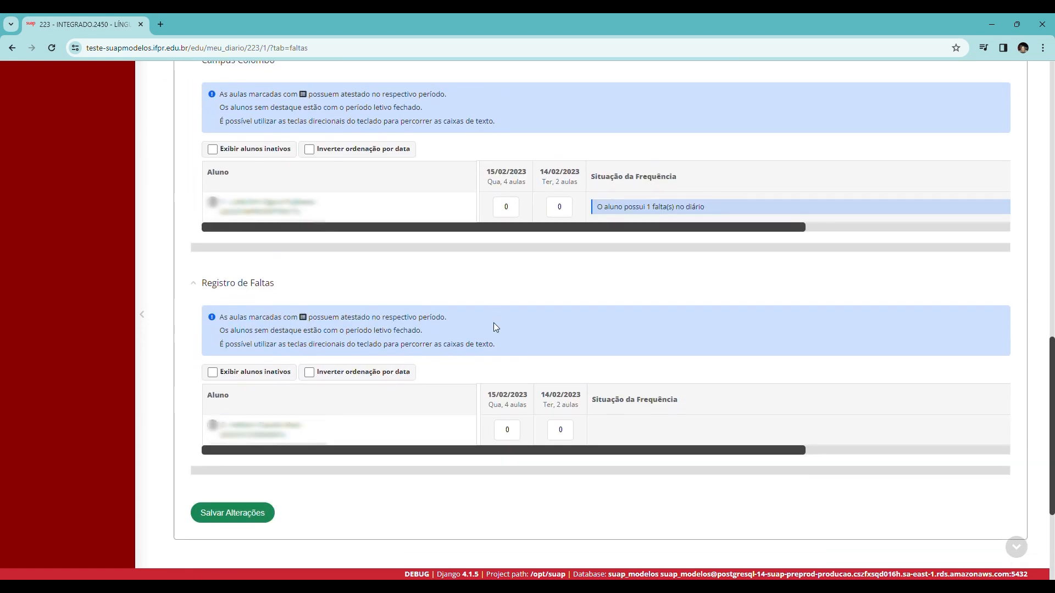
pyautogui.scroll(3, 496, 327)
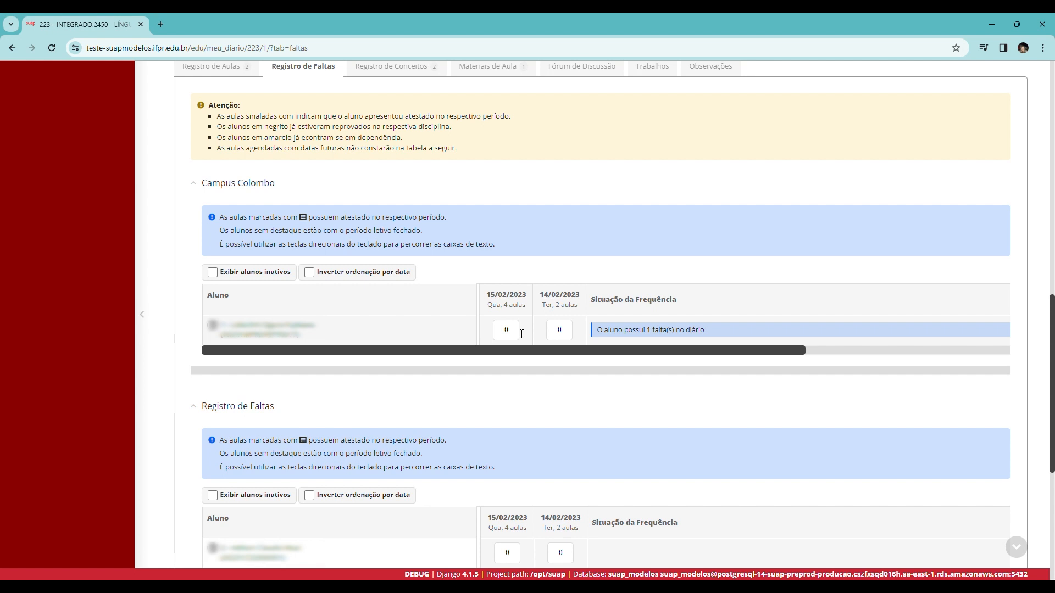
# Record 3 absences on 15/02/2023 for the Campus Colombo student and 1 on 14/02/2023 for the second table's student, and save.
pyautogui.click(516, 335)
pyautogui.write('3')
pyautogui.click(507, 385)
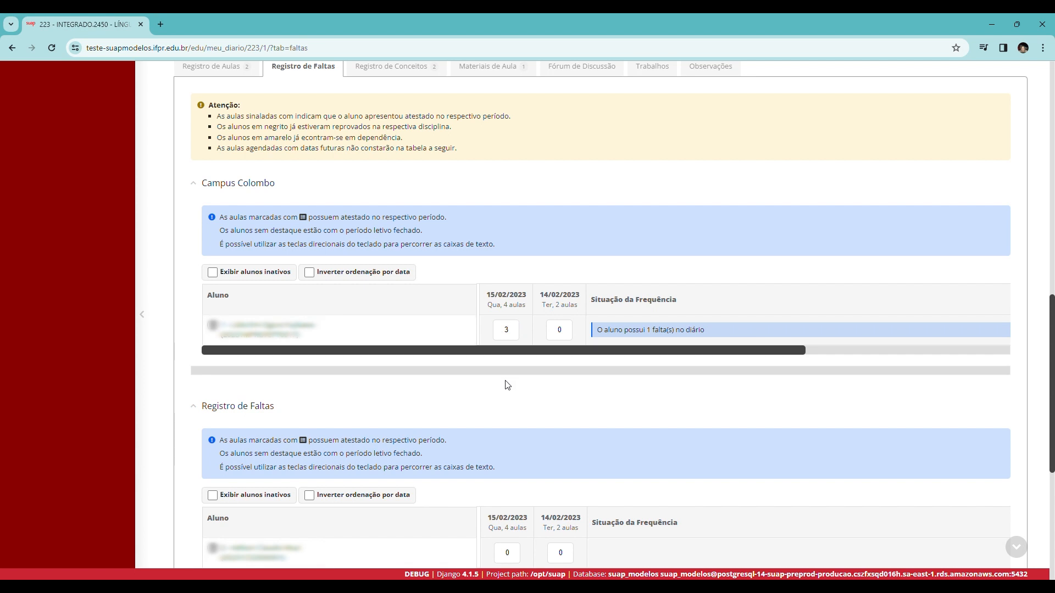
pyautogui.scroll(-3, 507, 384)
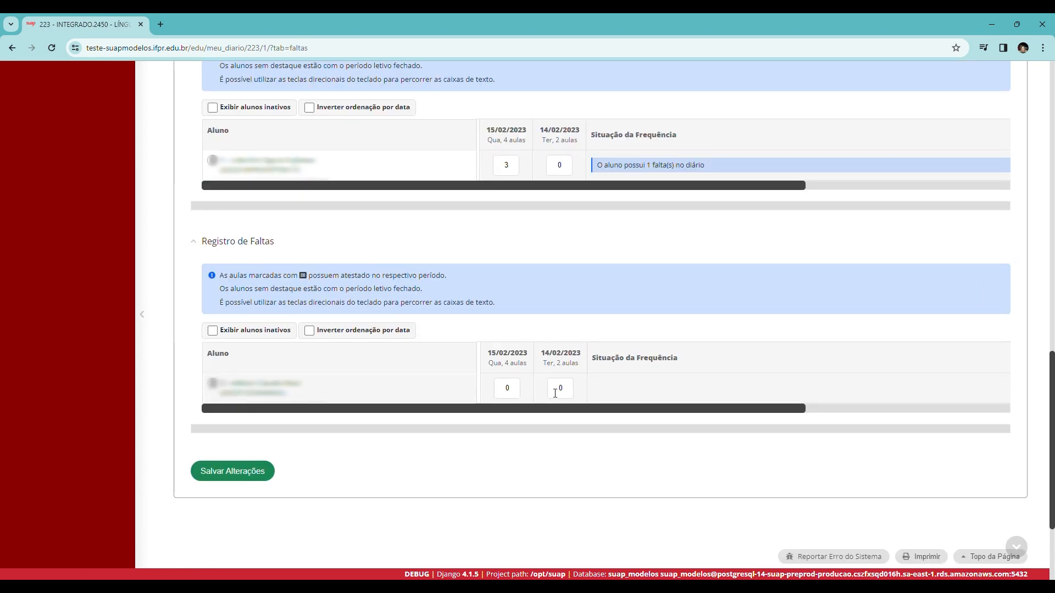
pyautogui.click(560, 389)
pyautogui.write('1')
pyautogui.click(234, 475)
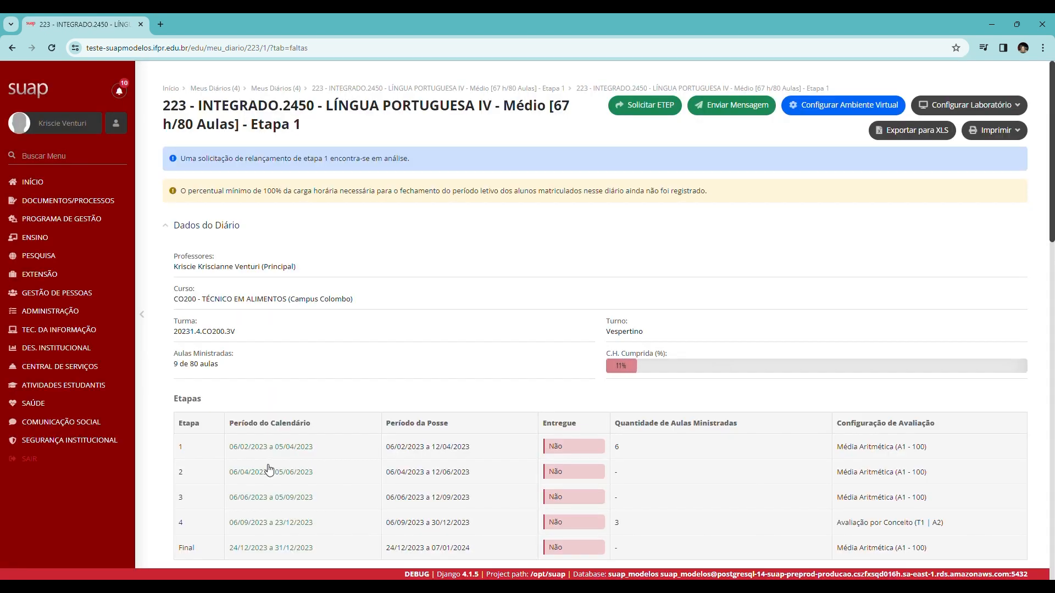
# Review the diary's taught lessons and completed workload, and check the students' attendance status in the absence tables.
pyautogui.scroll(-6, 466, 310)
pyautogui.scroll(5, 466, 311)
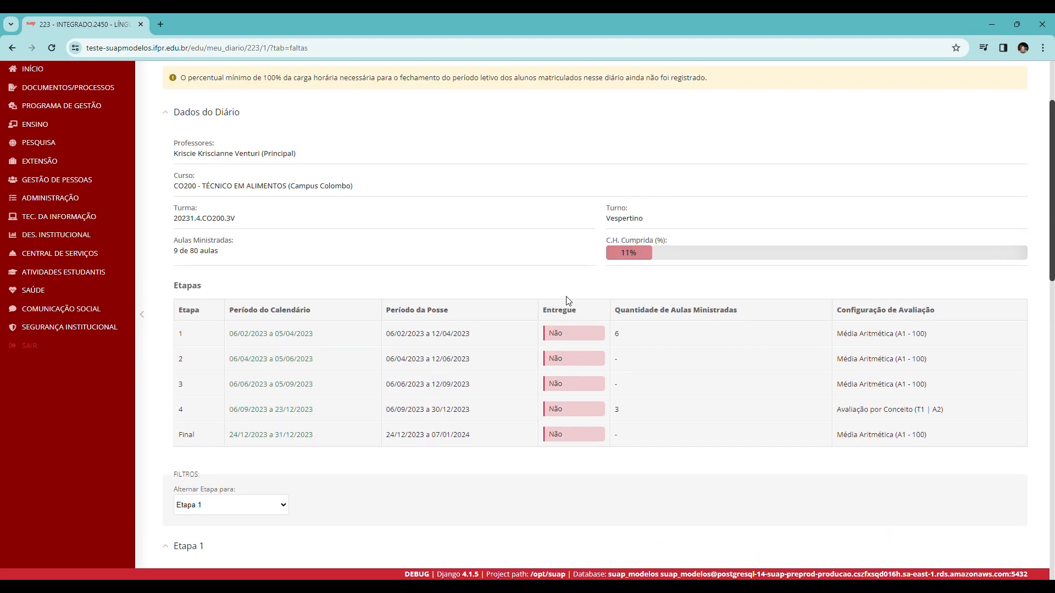
pyautogui.scroll(-9, 549, 306)
pyautogui.scroll(-2, 520, 311)
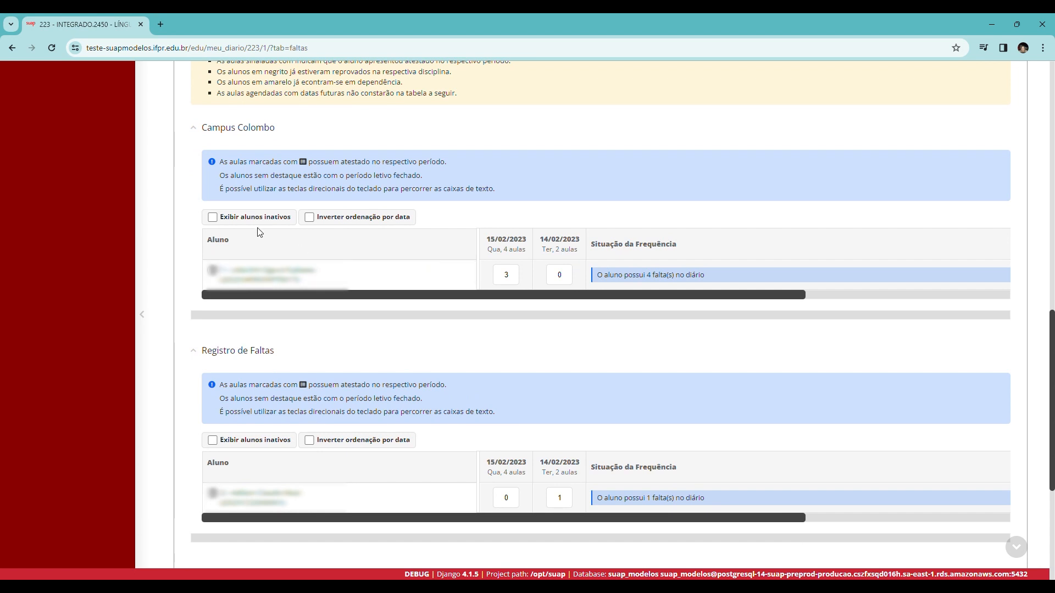
# Preview the inactive students and the inverted date order in the Campus Colombo absence table, and restore both options.
pyautogui.click(214, 220)
pyautogui.click(214, 220)
pyautogui.moveTo(483, 297); pyautogui.dragTo(434, 303)
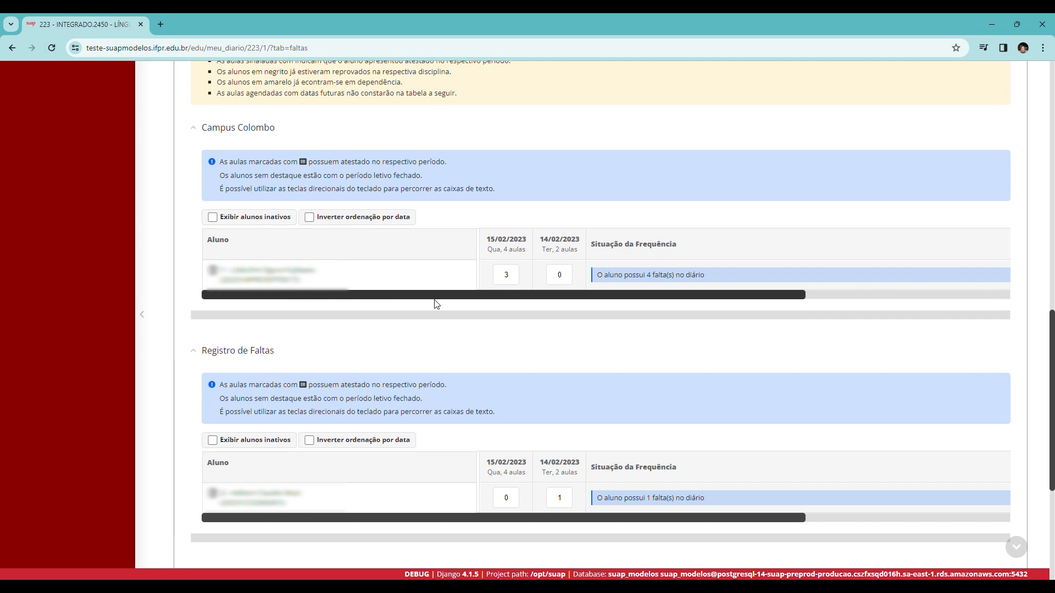
pyautogui.click(309, 217)
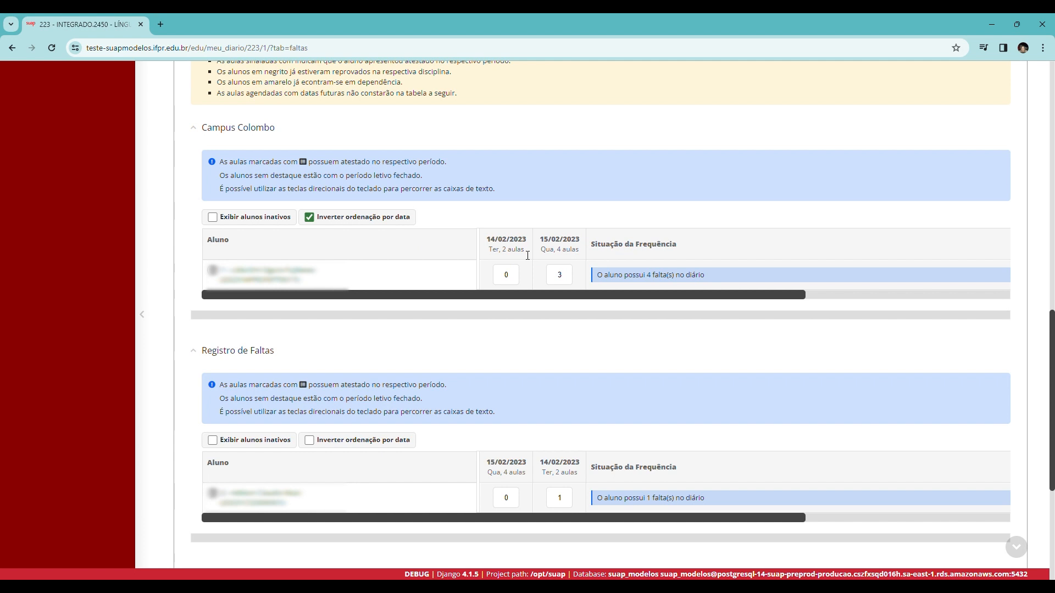
pyautogui.click(309, 217)
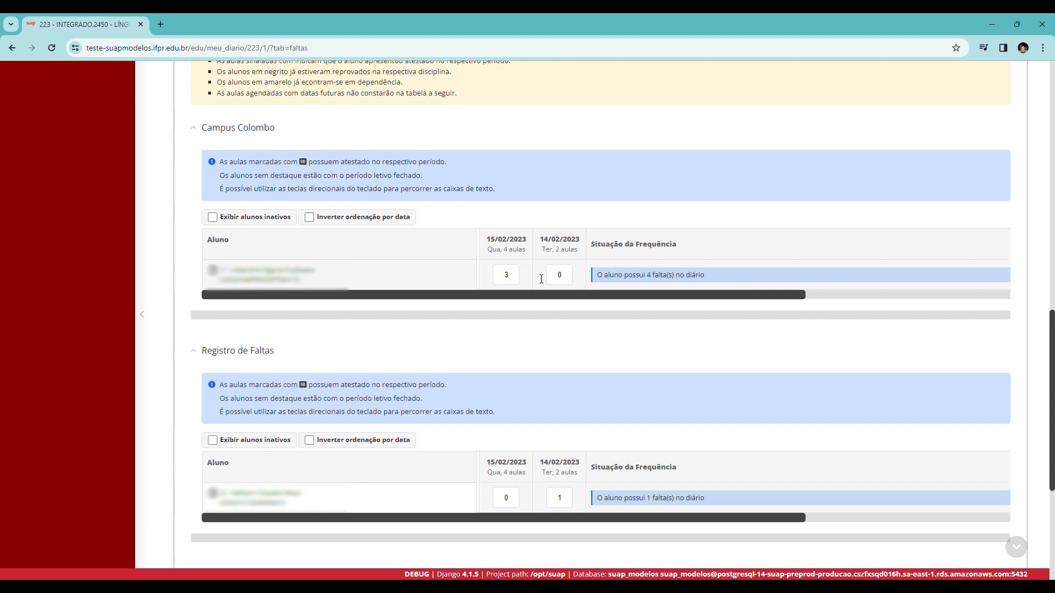
pyautogui.scroll(4, 444, 288)
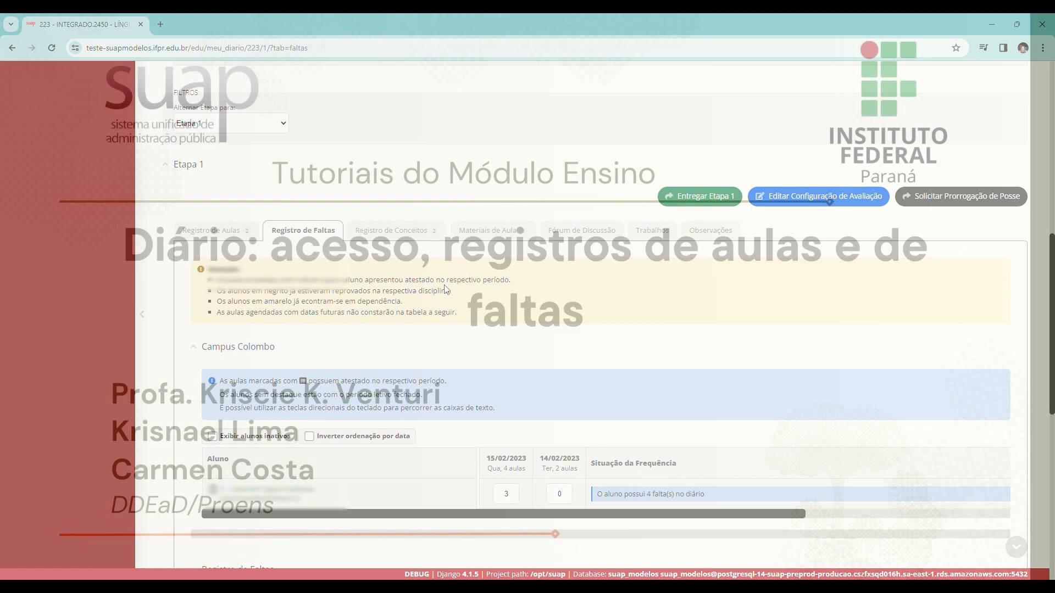